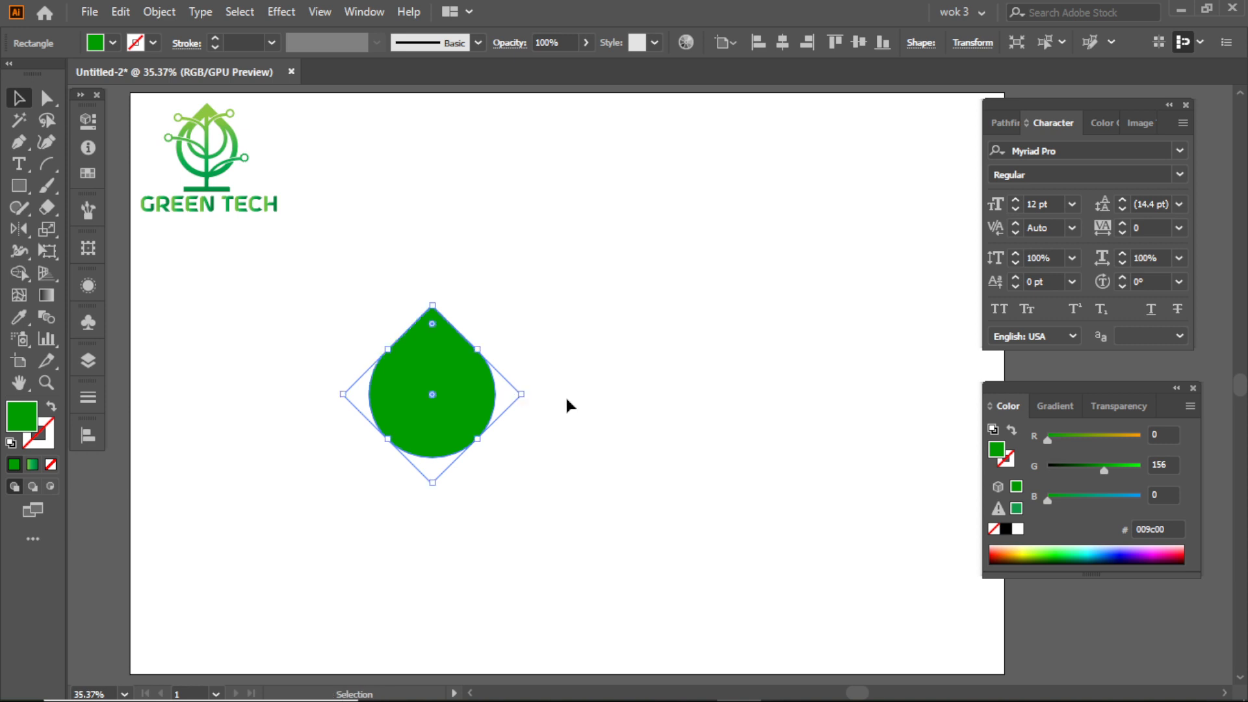
Copy the green drop shape and paste the duplicate in front of the original
{"action": "left_click", "coordinate": [565, 395]}
{"action": "left_click", "coordinate": [438, 396]}
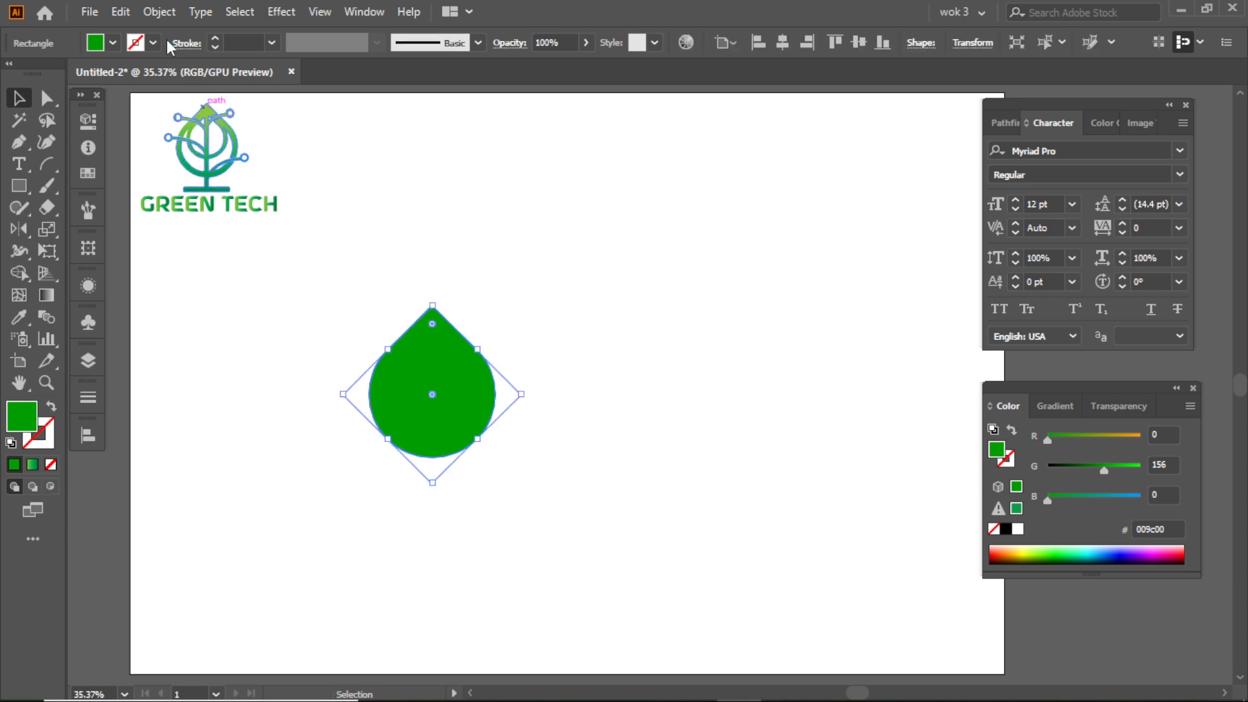
{"action": "left_click", "coordinate": [120, 12]}
{"action": "left_click", "coordinate": [162, 107]}
{"action": "left_click", "coordinate": [120, 11]}
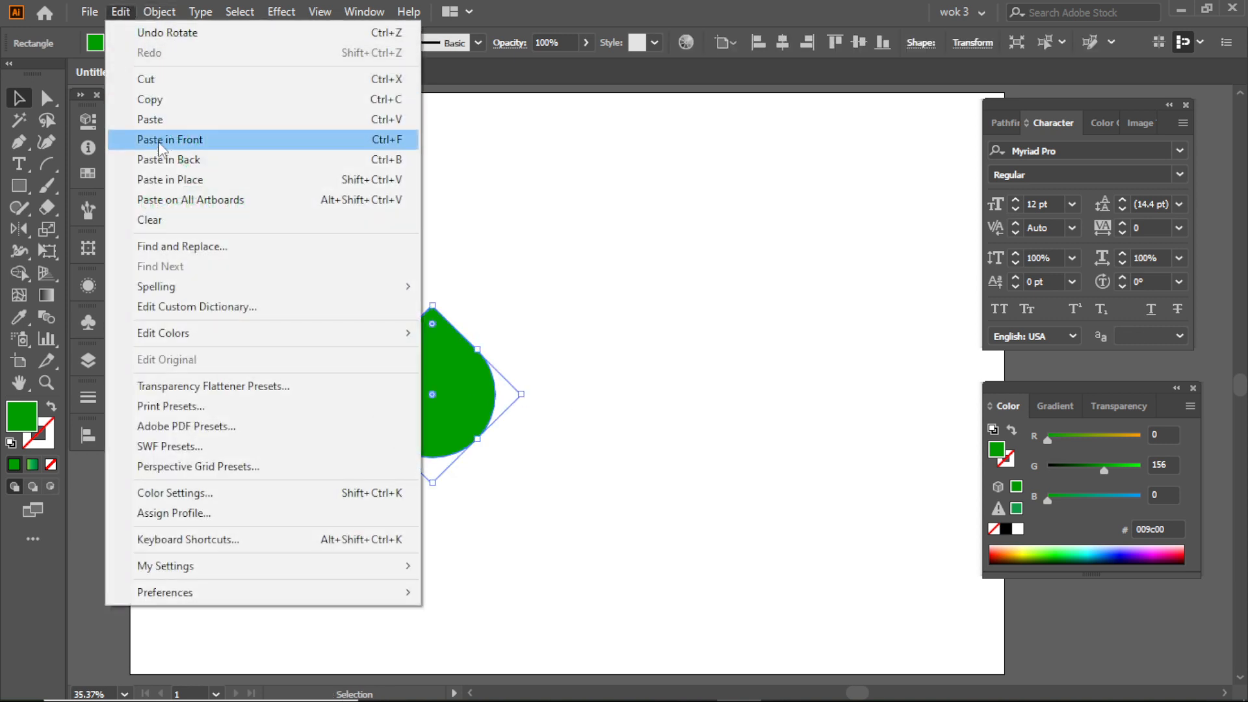
{"action": "left_click", "coordinate": [170, 142]}
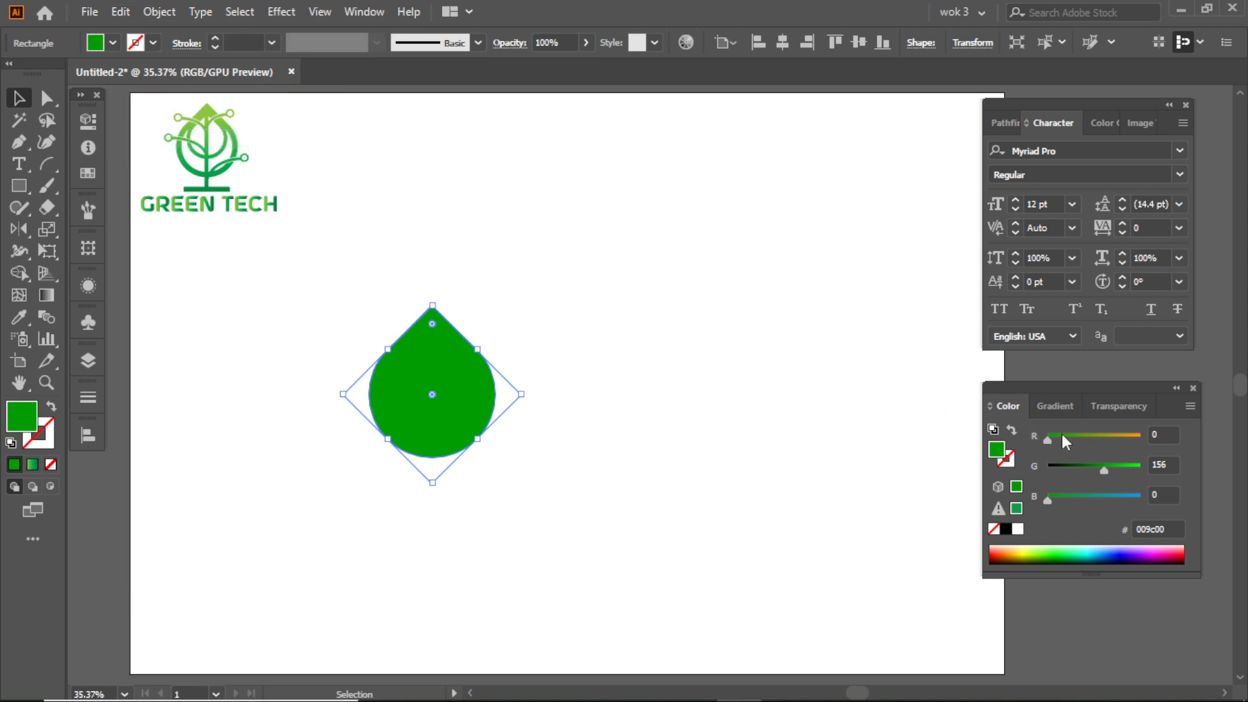
Recolour the front drop olive with a red value of 166 and scale it down around its centre
{"action": "left_click_drag", "start_coordinate": [1063, 436], "coordinate": [1108, 437]}
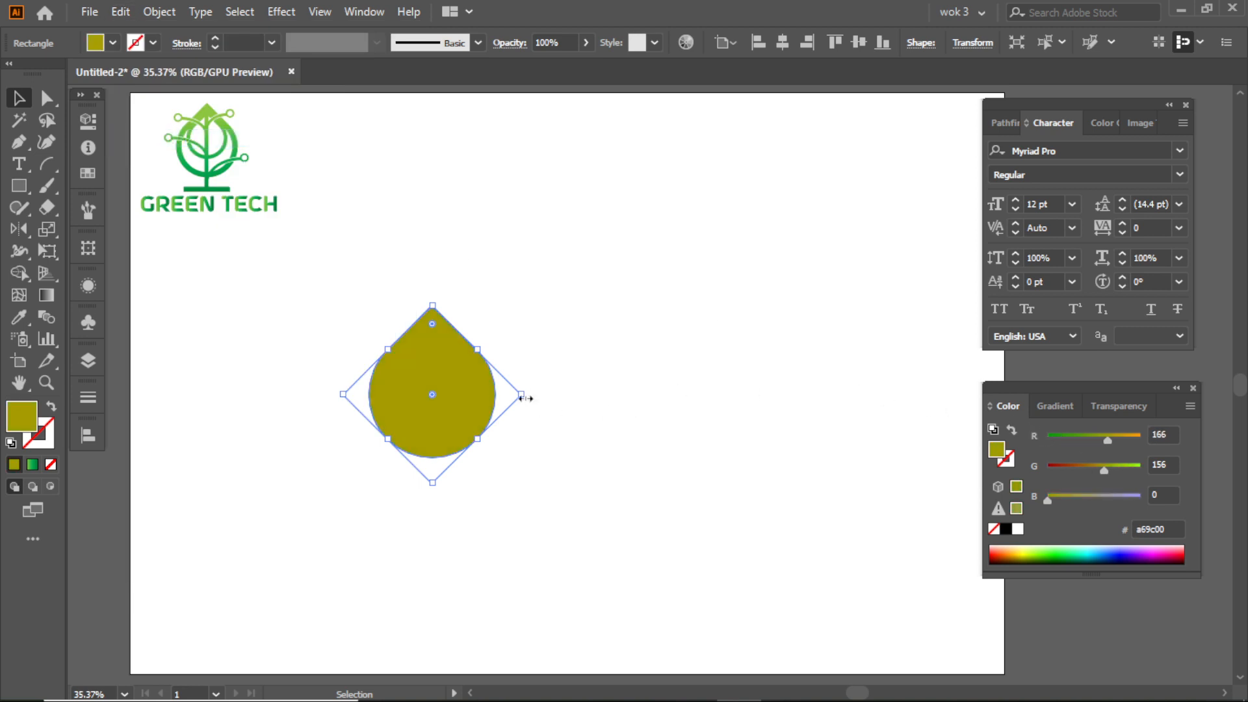
{"action": "left_click_drag", "start_coordinate": [523, 398], "coordinate": [505, 399]}
Subtract the smaller olive drop from the green drop with Minus Front to form a drop-shaped ring
{"action": "left_click", "coordinate": [489, 385], "text": "shift"}
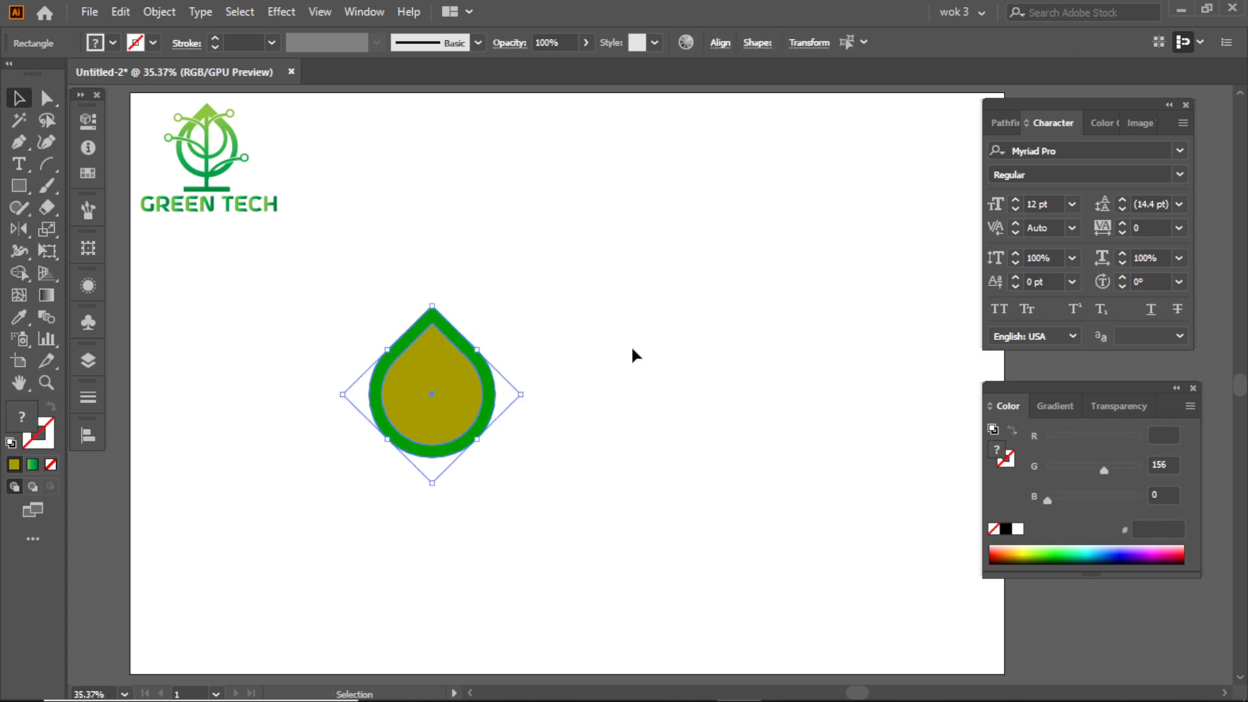
{"action": "left_click", "coordinate": [1008, 123]}
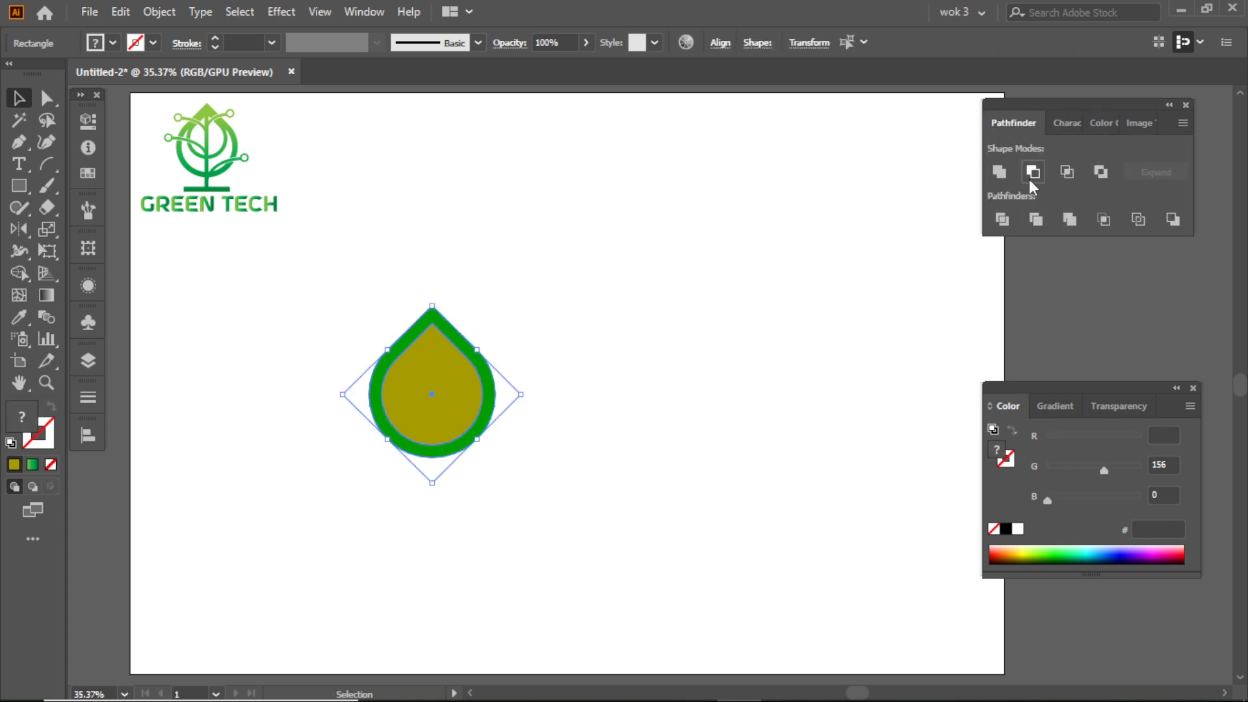
{"action": "left_click", "coordinate": [1033, 172]}
Paste a copy of the green drop ring in front and scale it down around its centre inside the original
{"action": "left_click_drag", "start_coordinate": [356, 305], "coordinate": [483, 378]}
{"action": "left_click", "coordinate": [156, 12]}
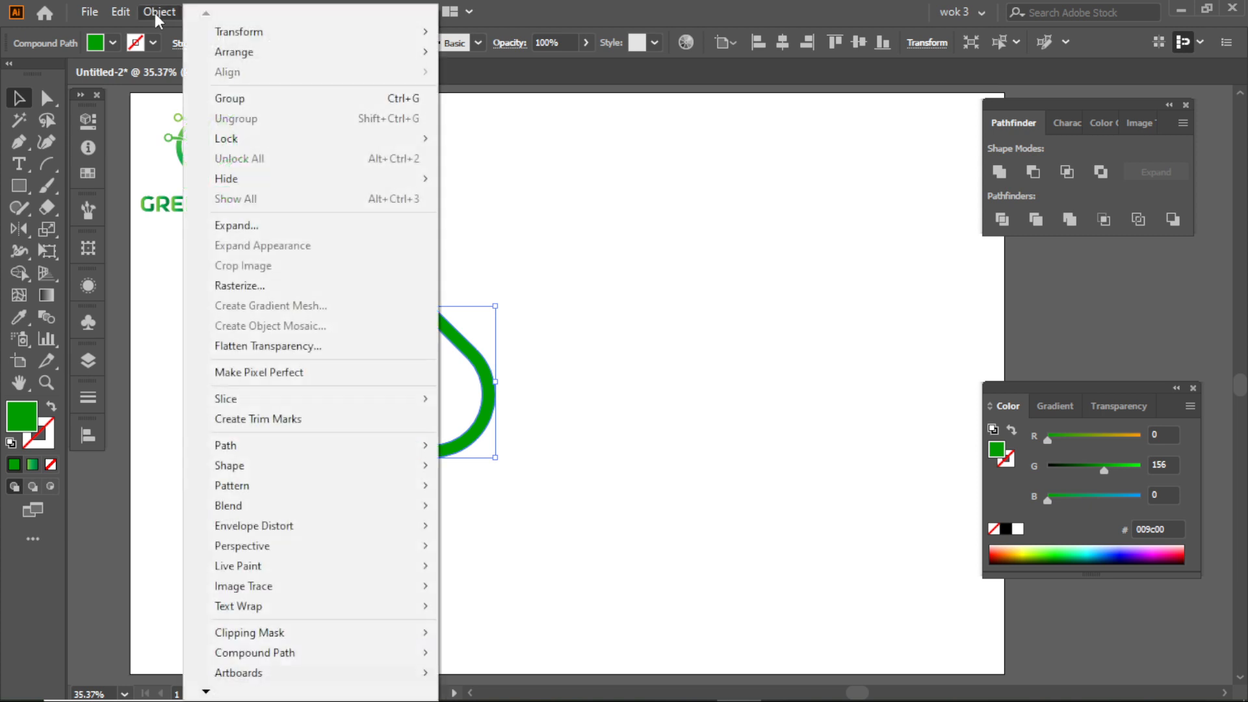
{"action": "mouse_move", "coordinate": [121, 11]}
{"action": "left_click", "coordinate": [186, 101]}
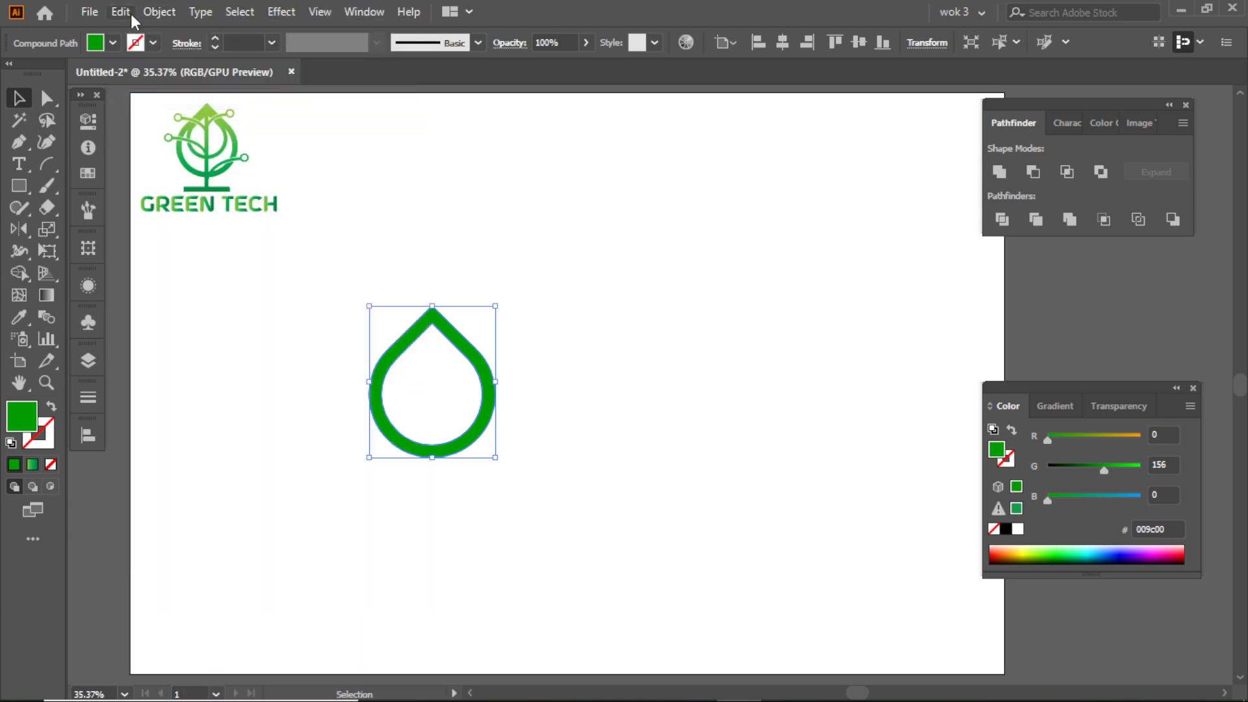
{"action": "left_click", "coordinate": [126, 12]}
{"action": "left_click", "coordinate": [195, 141]}
{"action": "left_click_drag", "start_coordinate": [500, 305], "coordinate": [487, 333]}
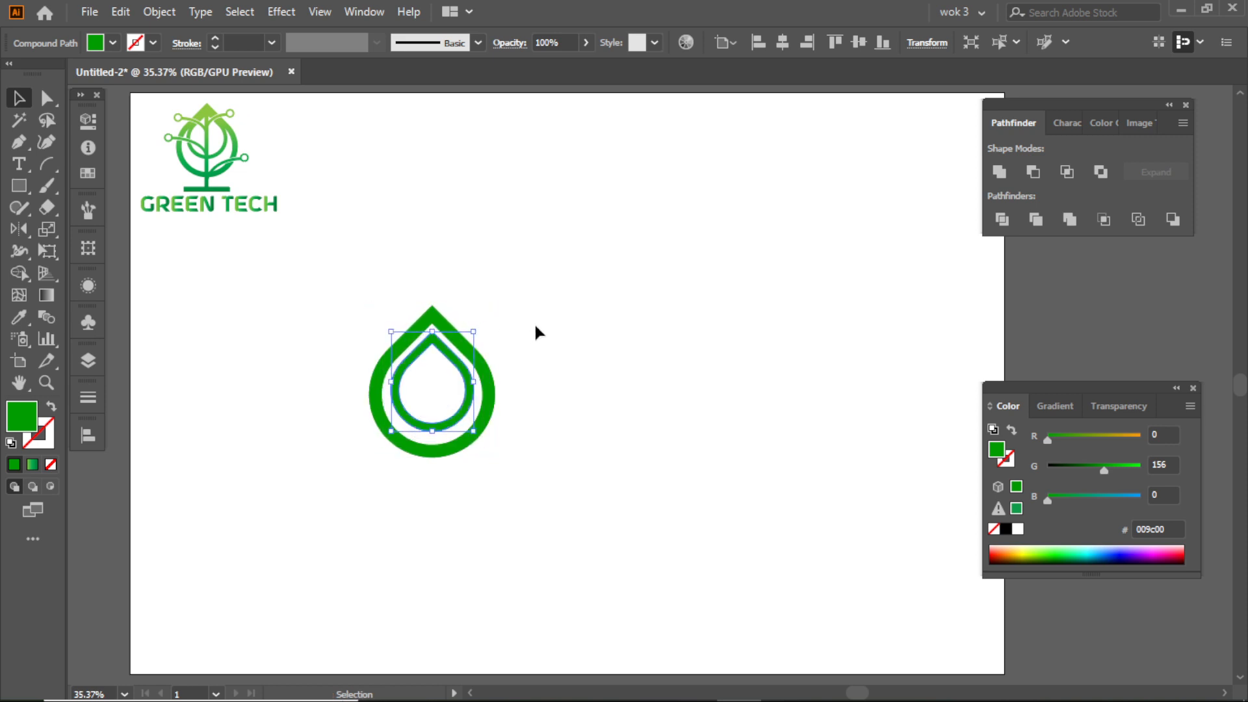
Move the inner drop ring up until its tip merges with the outer ring's, and enlarge it slightly
{"action": "key", "text": "shift+Up"}
{"action": "key", "text": "shift+Up"}
{"action": "key", "text": "shift+Up"}
{"action": "key", "text": "shift+Up"}
{"action": "key", "text": "shift+Up"}
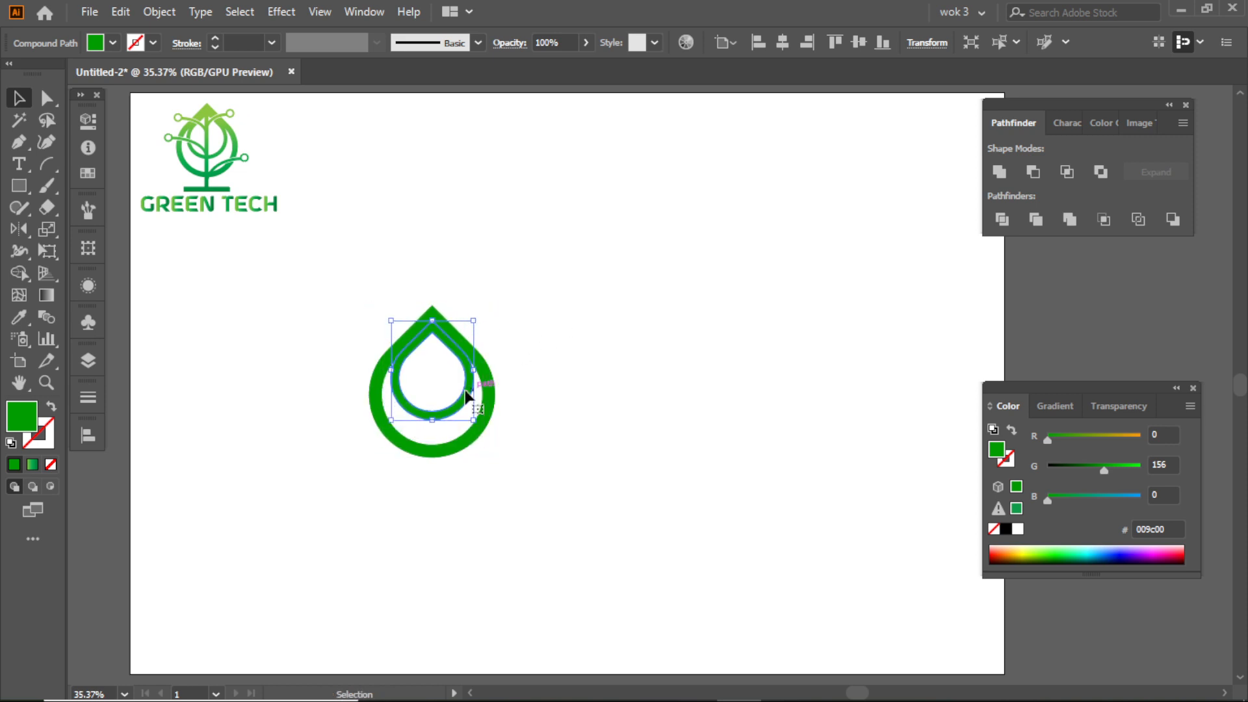
{"action": "left_click_drag", "start_coordinate": [436, 421], "coordinate": [436, 428]}
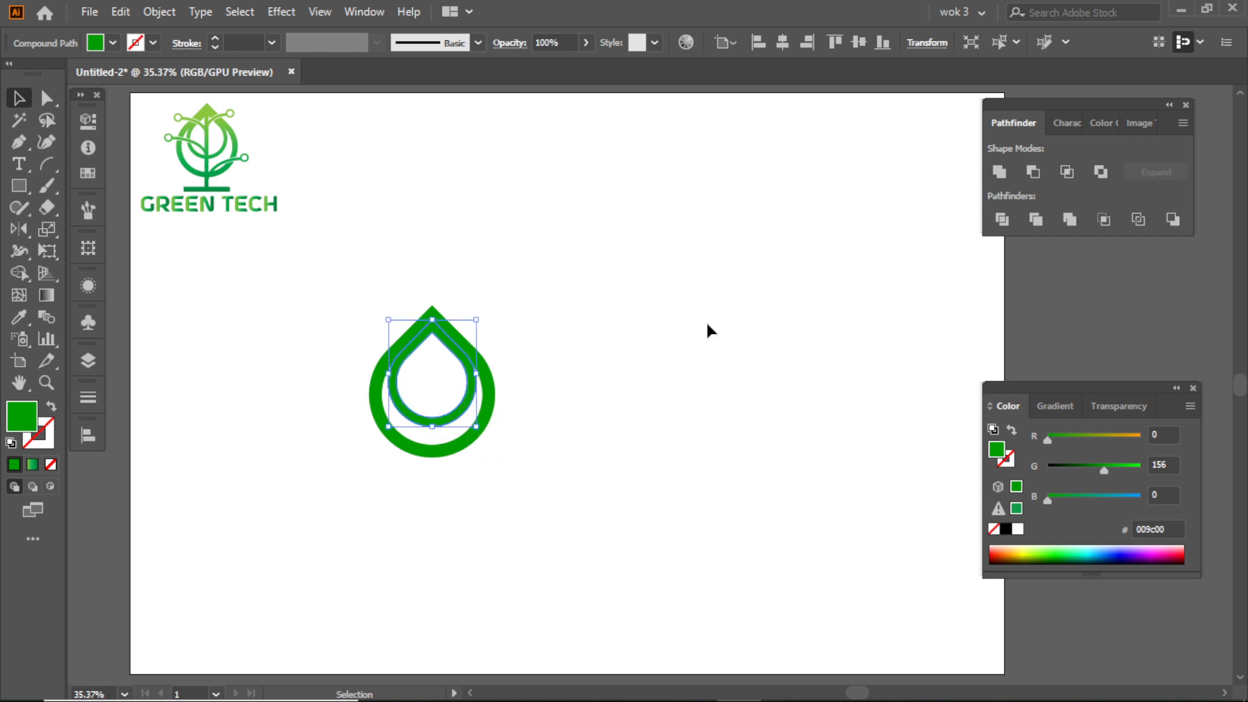
{"action": "left_click", "coordinate": [654, 334]}
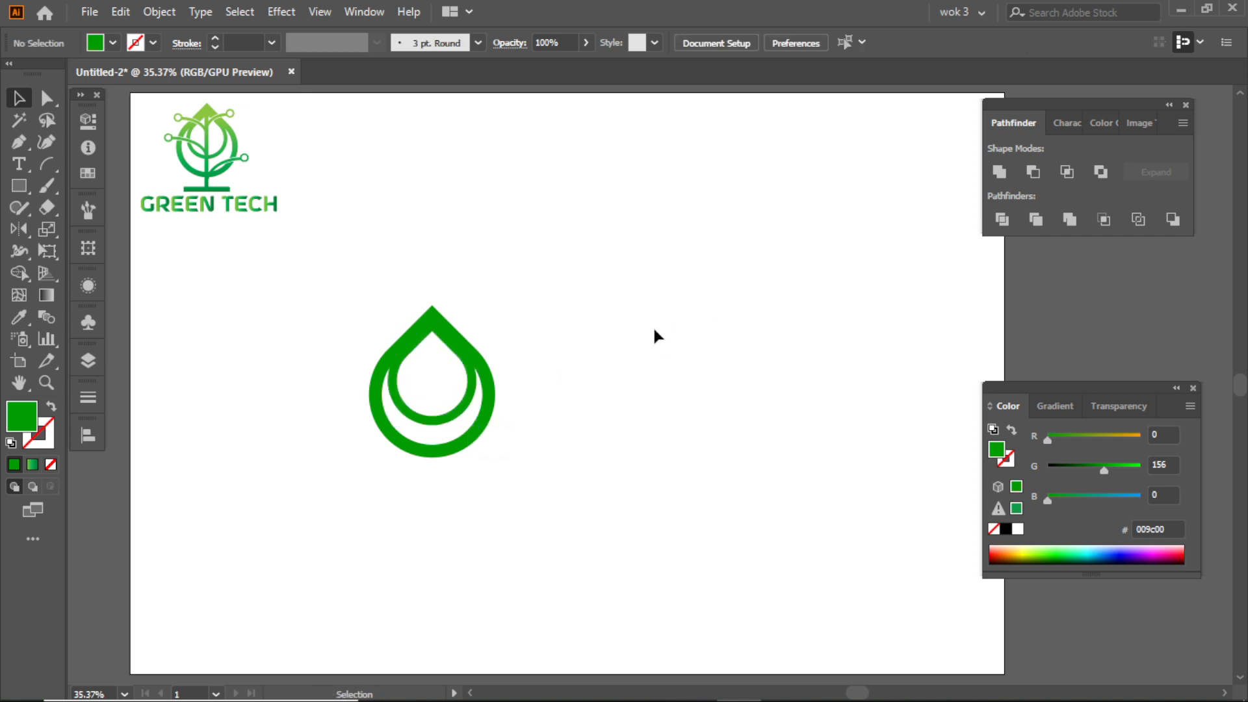
Draw a thin vertical green rectangle as a stem from the drop's tip to just below the outer ring
{"action": "left_click", "coordinate": [19, 186]}
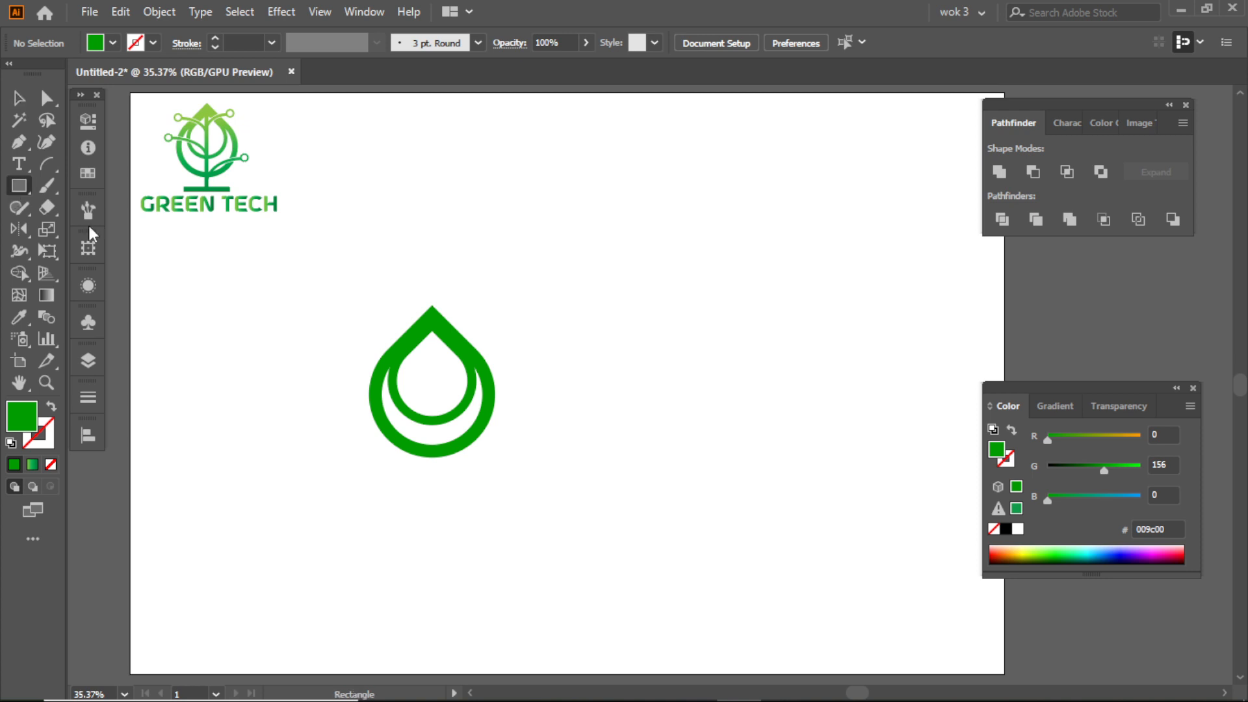
{"action": "left_click_drag", "start_coordinate": [432, 317], "coordinate": [432, 498]}
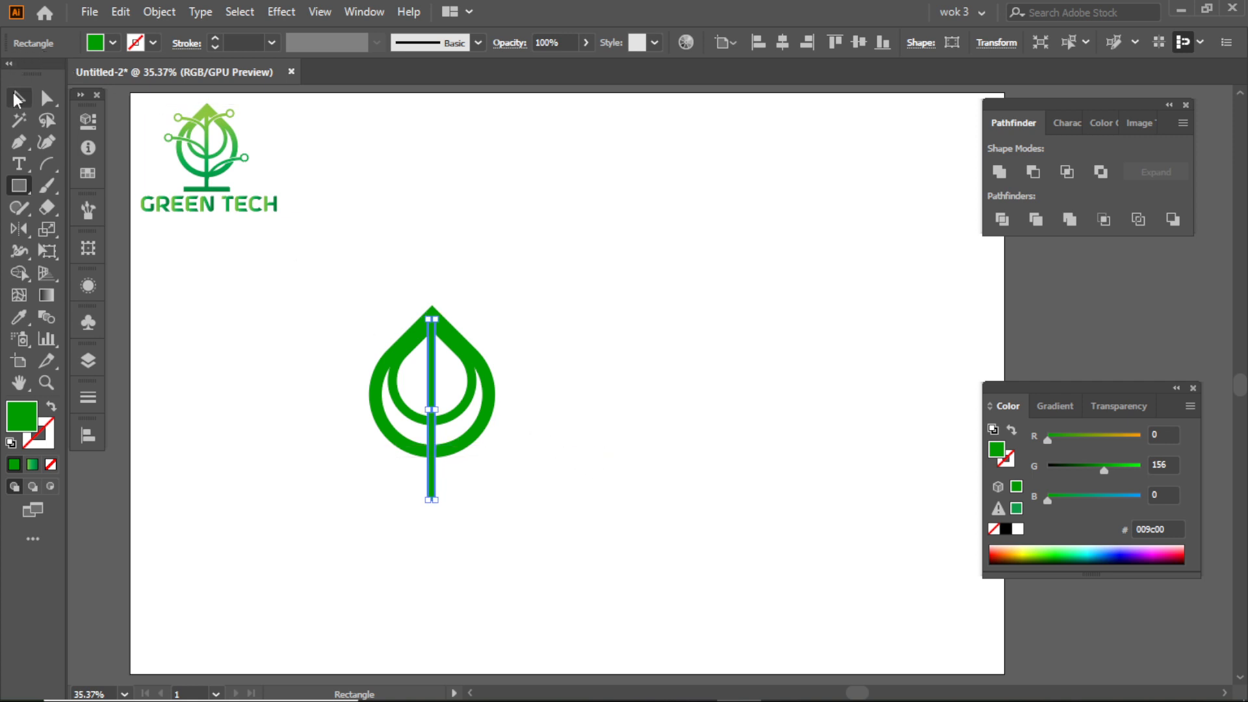
{"action": "left_click", "coordinate": [19, 99]}
{"action": "left_click", "coordinate": [414, 285]}
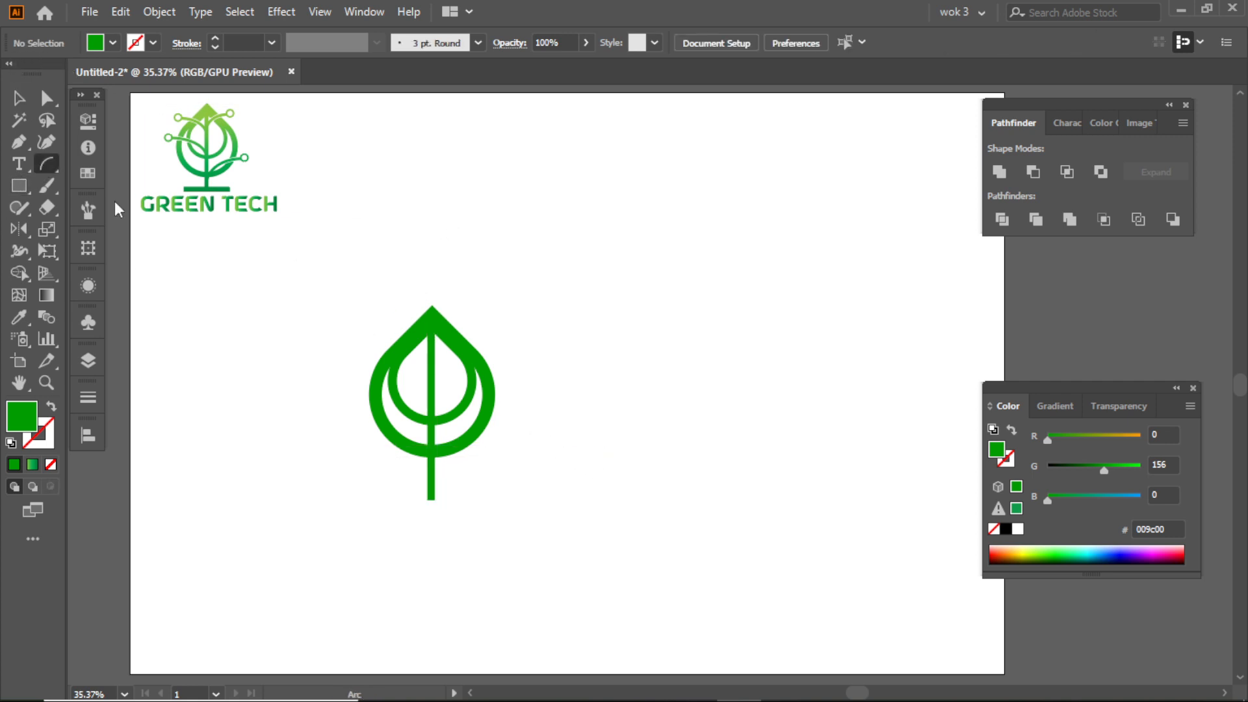
Draw three arc branches from the stem: one to the lower right, one to the upper left and one to the upper right
{"action": "left_click_drag", "start_coordinate": [433, 448], "coordinate": [510, 409]}
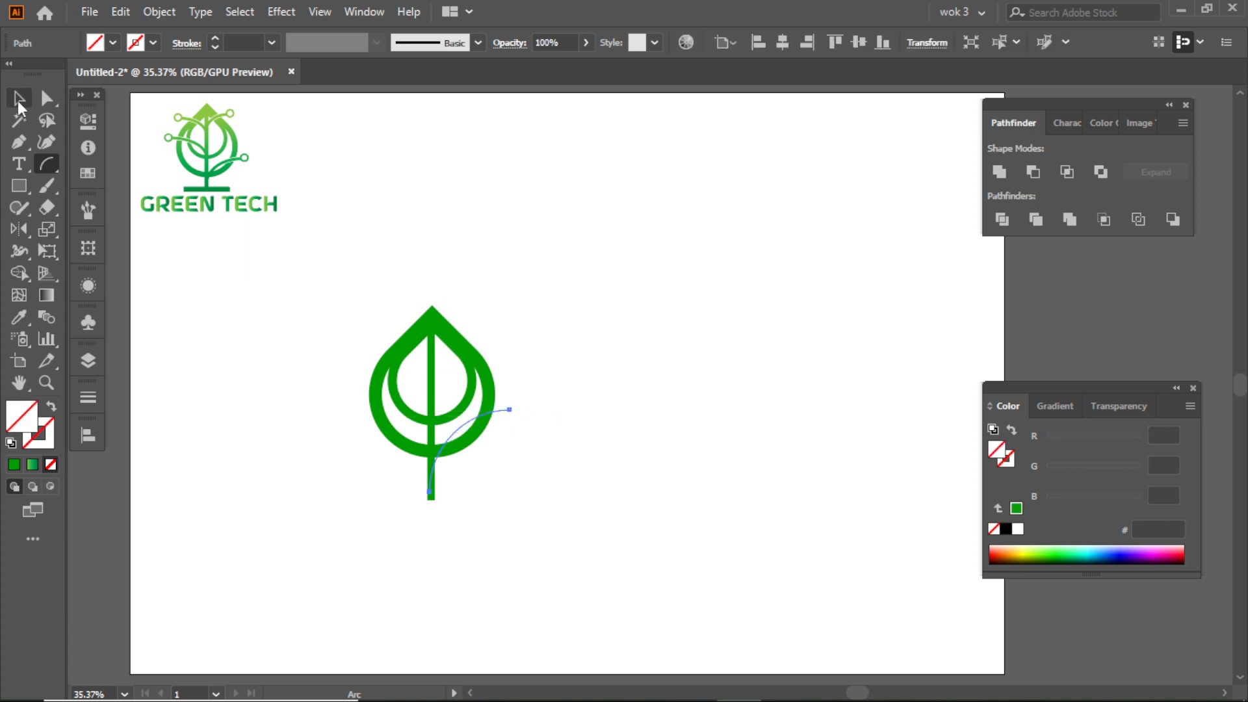
{"action": "left_click", "coordinate": [17, 100]}
{"action": "left_click", "coordinate": [49, 168]}
{"action": "left_click_drag", "start_coordinate": [432, 440], "coordinate": [358, 349]}
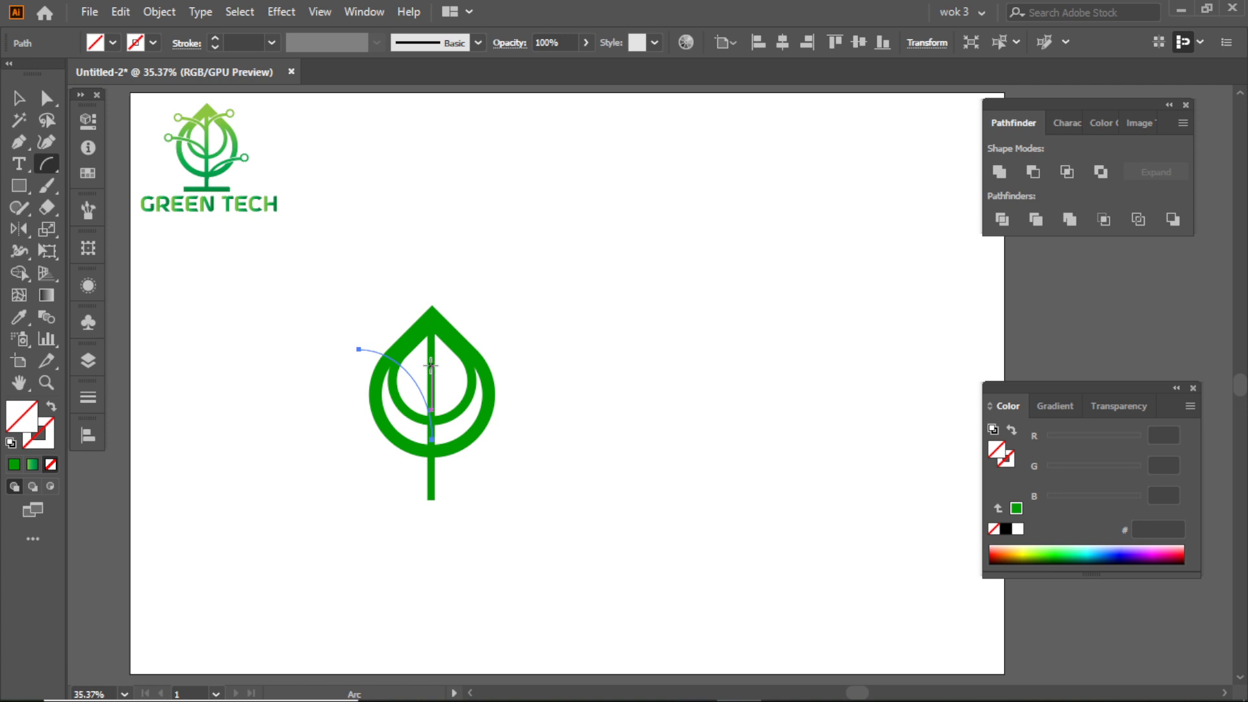
{"action": "left_click_drag", "start_coordinate": [431, 364], "coordinate": [482, 320]}
{"action": "left_click", "coordinate": [17, 99]}
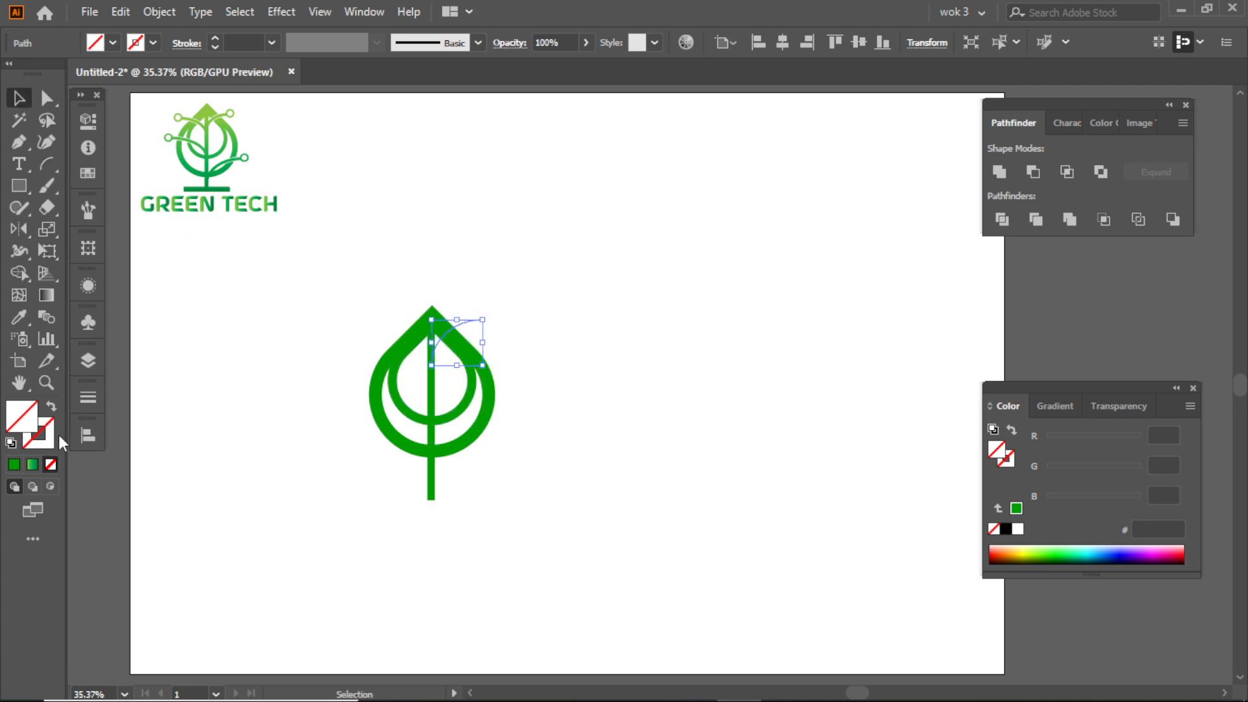
{"action": "left_click", "coordinate": [595, 303]}
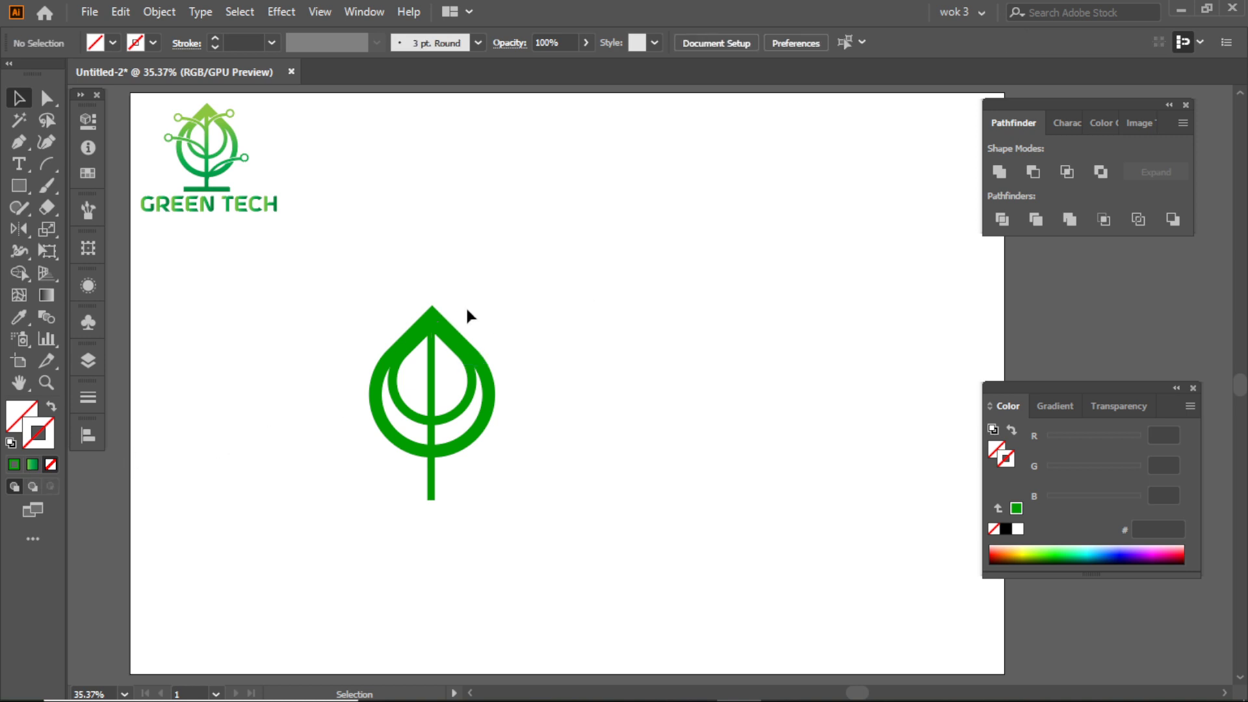
Select the three arc branches and give them a red stroke, ff0000
{"action": "left_click_drag", "start_coordinate": [501, 334], "coordinate": [501, 336]}
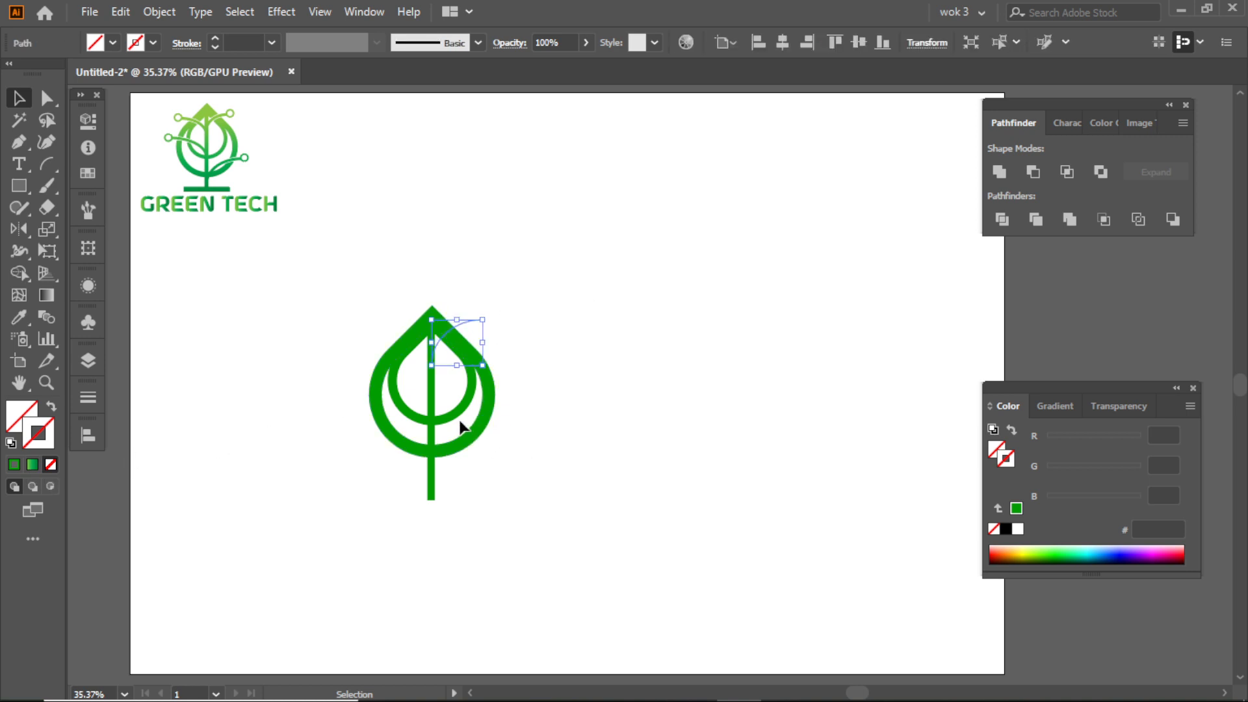
{"action": "left_click_drag", "start_coordinate": [502, 401], "coordinate": [526, 430]}
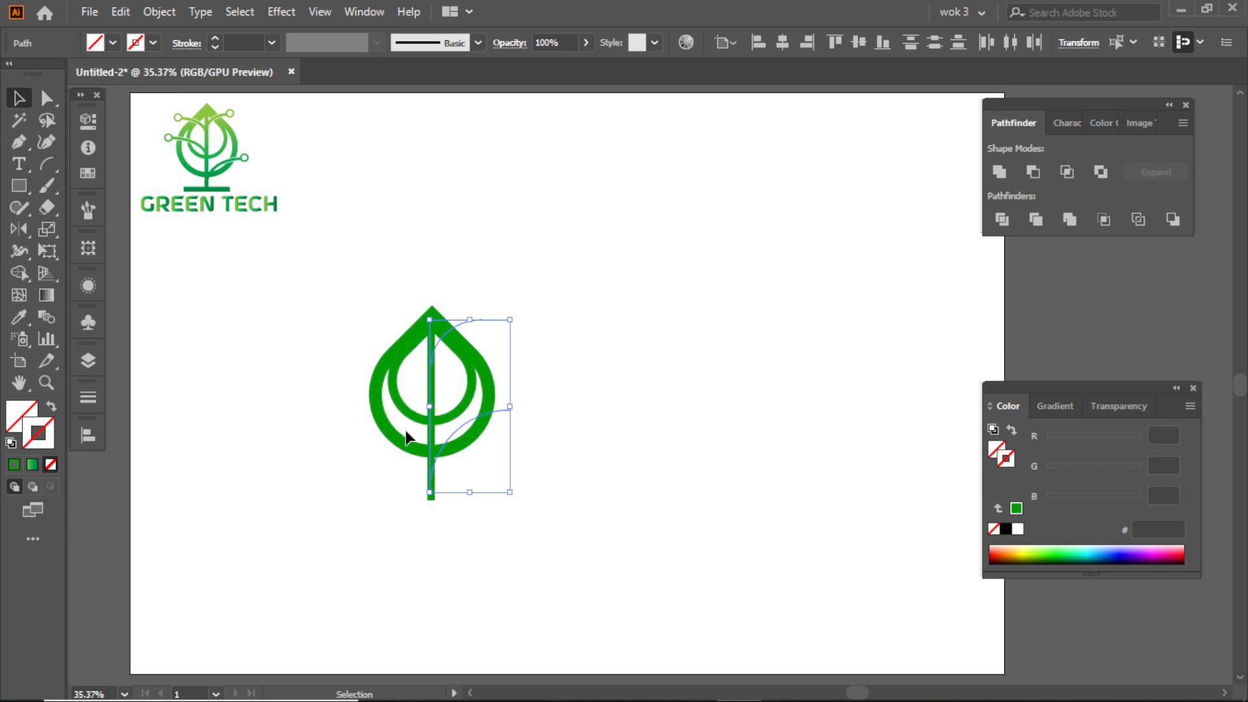
{"action": "left_click", "coordinate": [408, 370], "text": "shift"}
{"action": "left_click", "coordinate": [13, 465]}
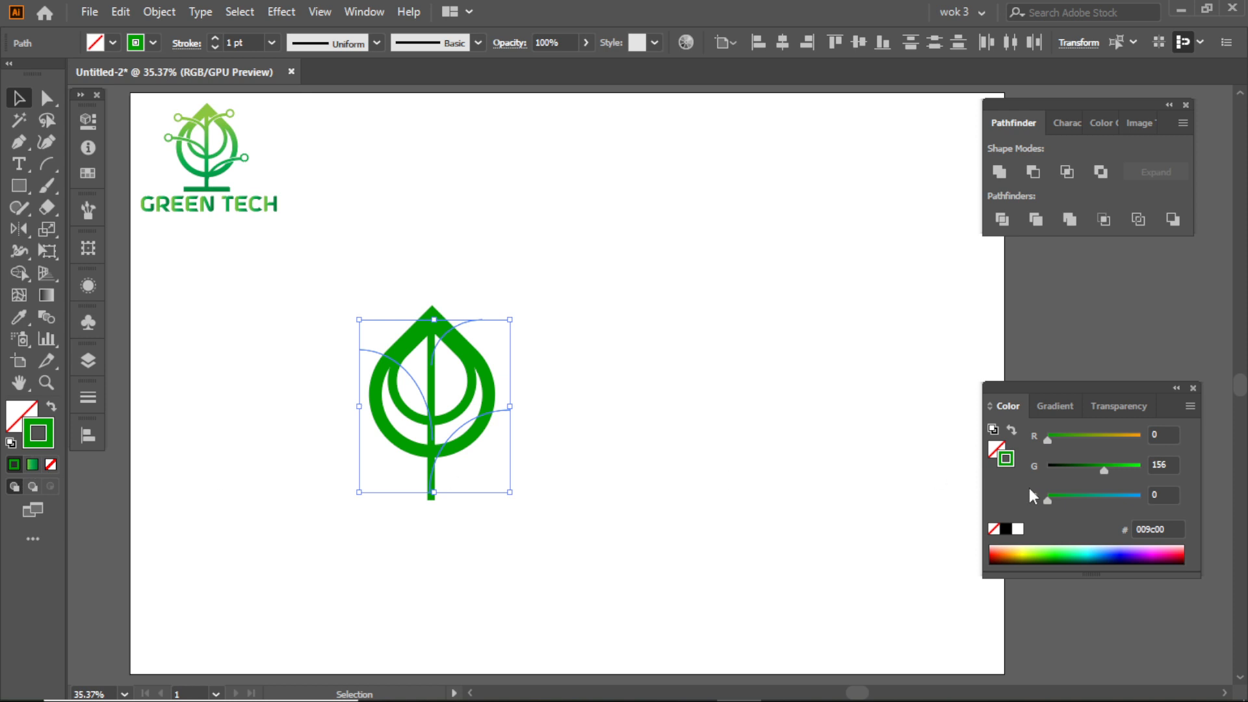
{"action": "mouse_move", "coordinate": [1073, 442]}
{"action": "left_mouse_down"}
{"action": "mouse_move", "coordinate": [1146, 435]}
{"action": "mouse_move", "coordinate": [996, 465]}
{"action": "left_mouse_up"}
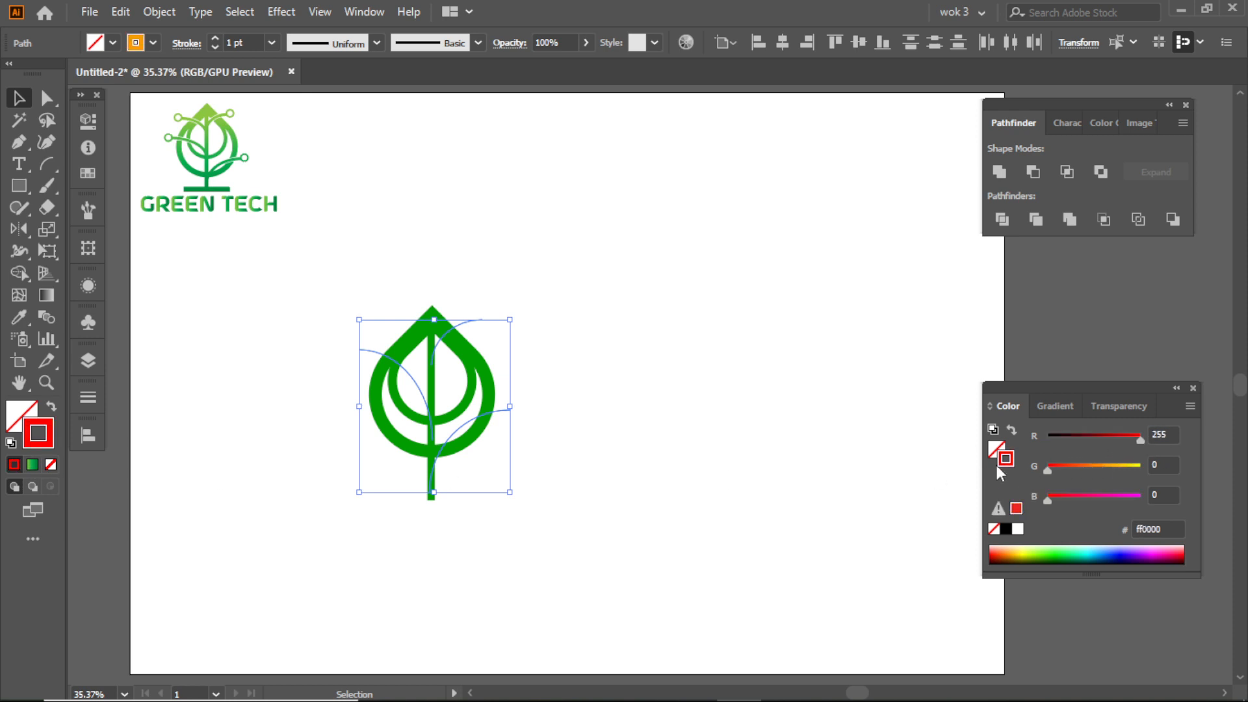
Set the stroke weight of the three arcs to 20 pt and deselect them
{"action": "left_click", "coordinate": [272, 43]}
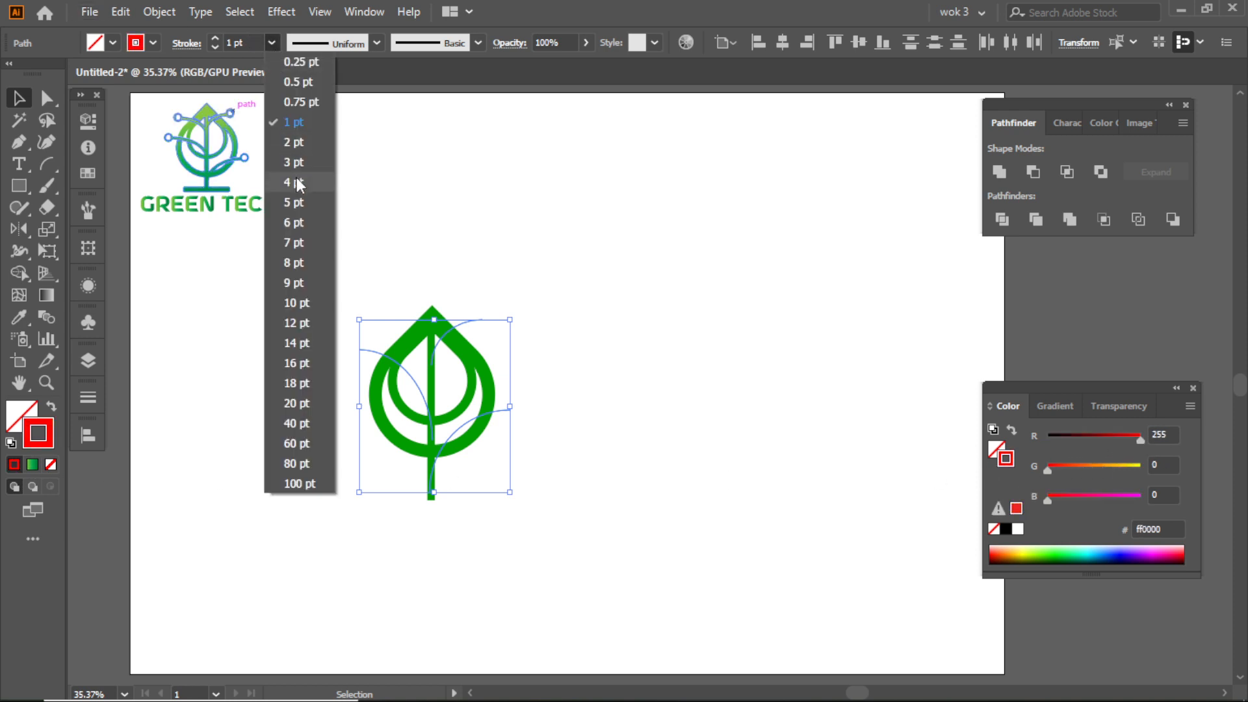
{"action": "left_click", "coordinate": [298, 186]}
{"action": "left_click", "coordinate": [272, 43]}
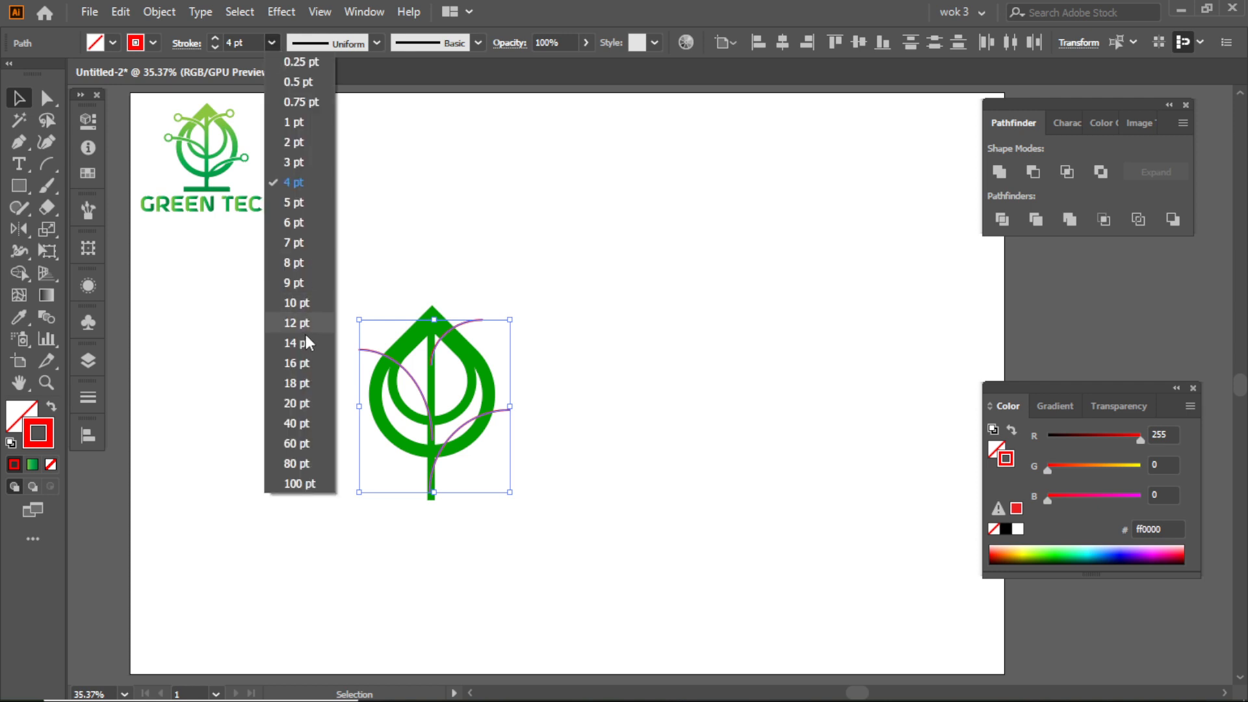
{"action": "left_click", "coordinate": [298, 403]}
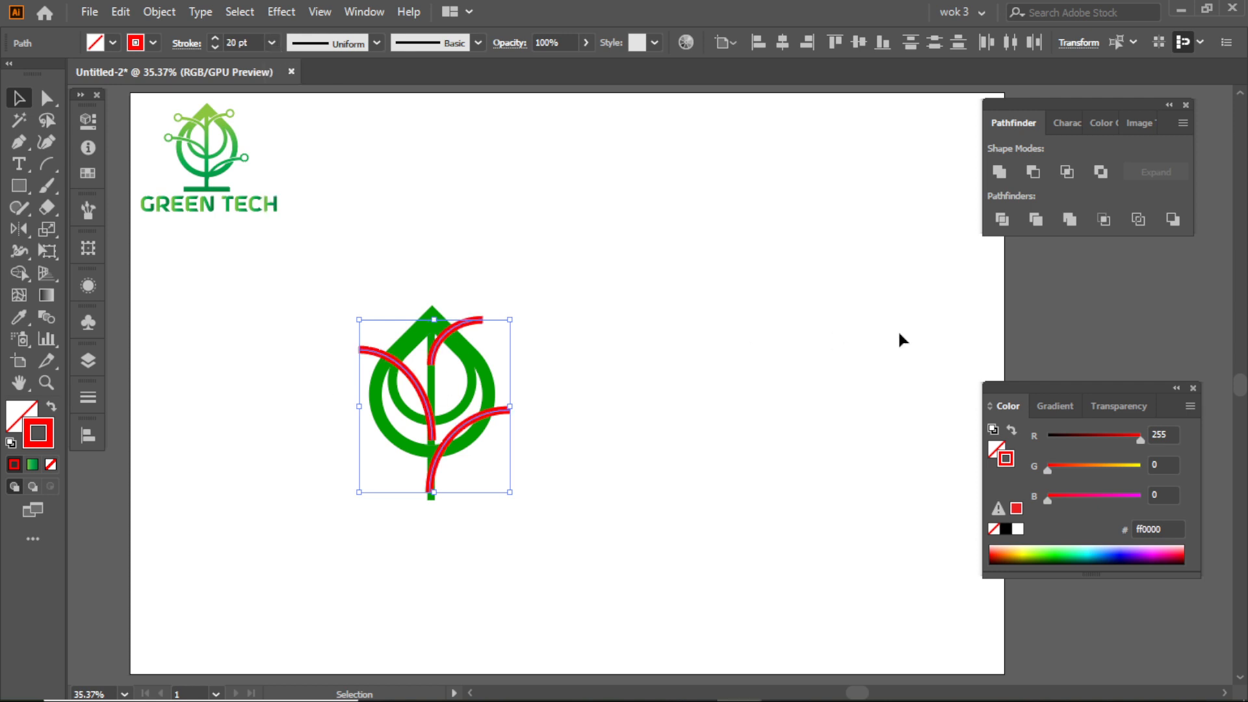
{"action": "left_click", "coordinate": [599, 351]}
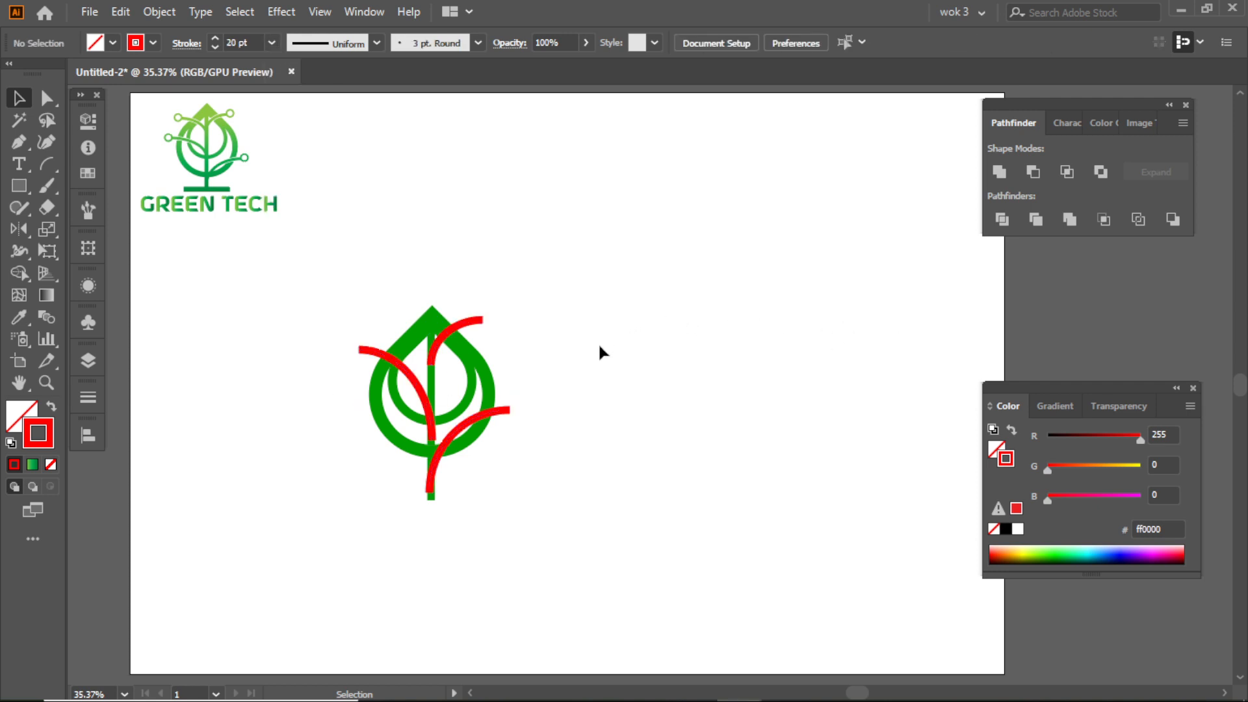
Expand the fill and stroke of the three red arcs into filled shapes
{"action": "left_click", "coordinate": [413, 376]}
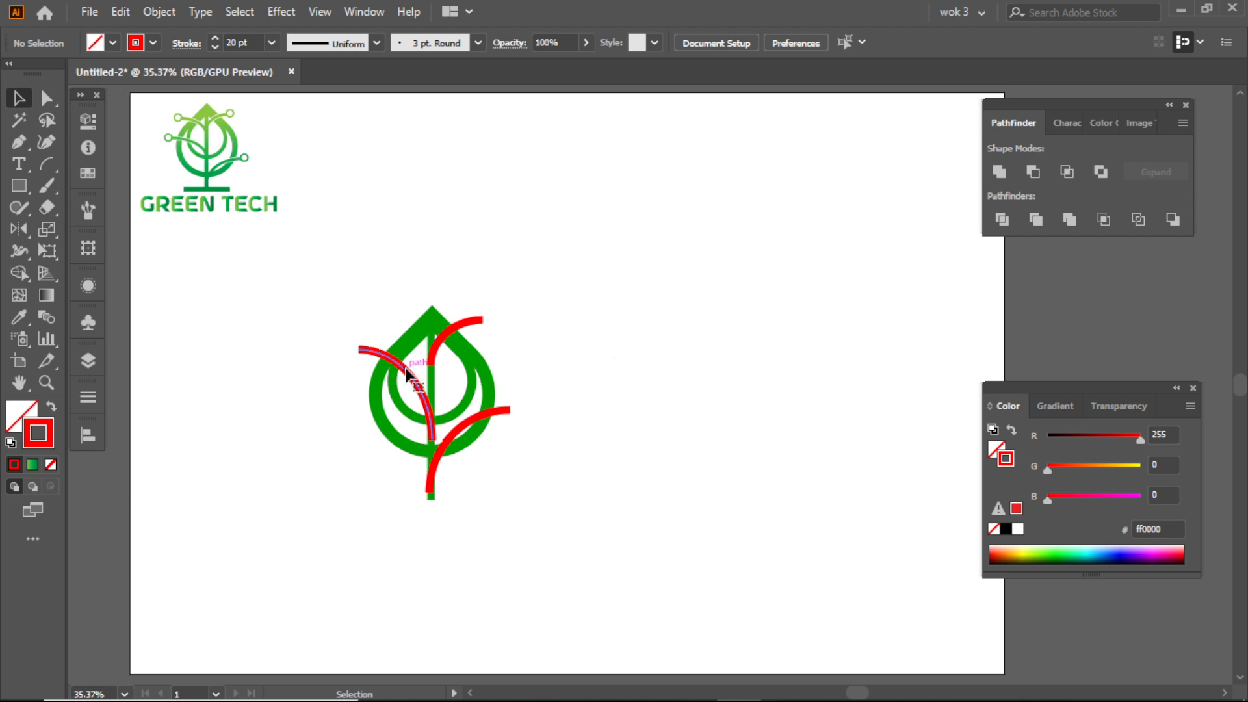
{"action": "left_click", "coordinate": [654, 380]}
{"action": "left_click", "coordinate": [480, 421]}
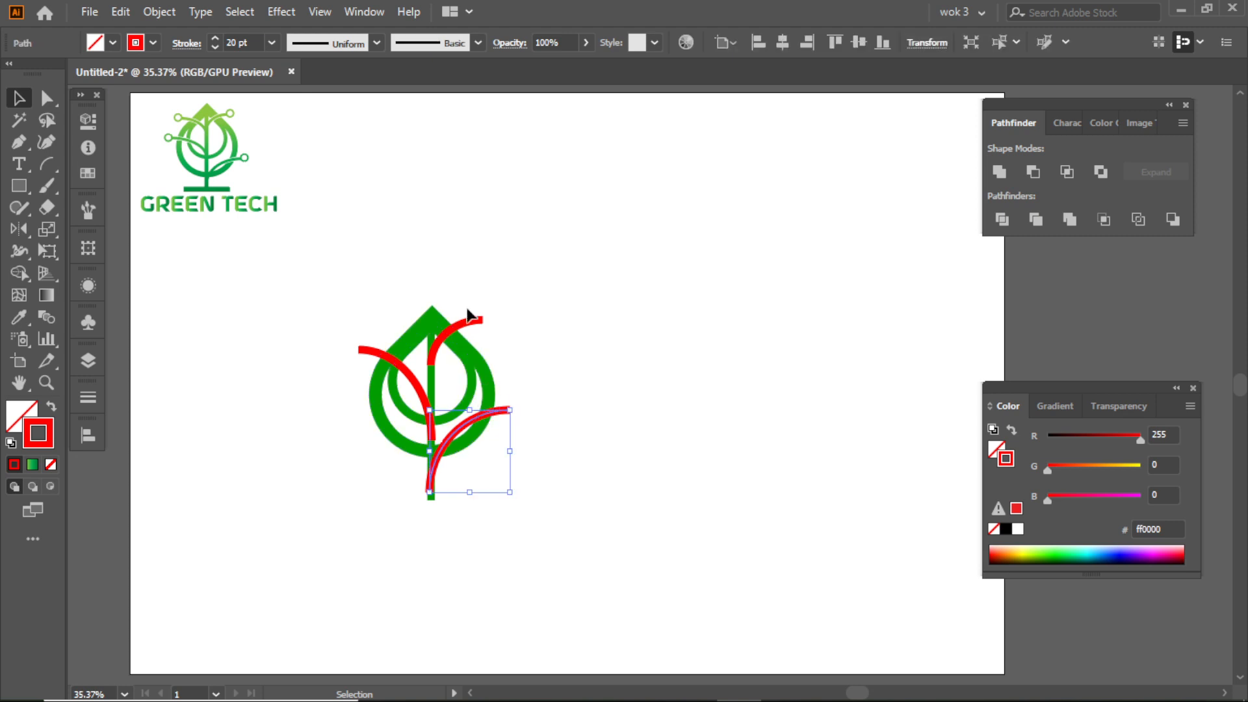
{"action": "left_click", "coordinate": [473, 325], "text": "shift"}
{"action": "left_click", "coordinate": [387, 362], "text": "shift"}
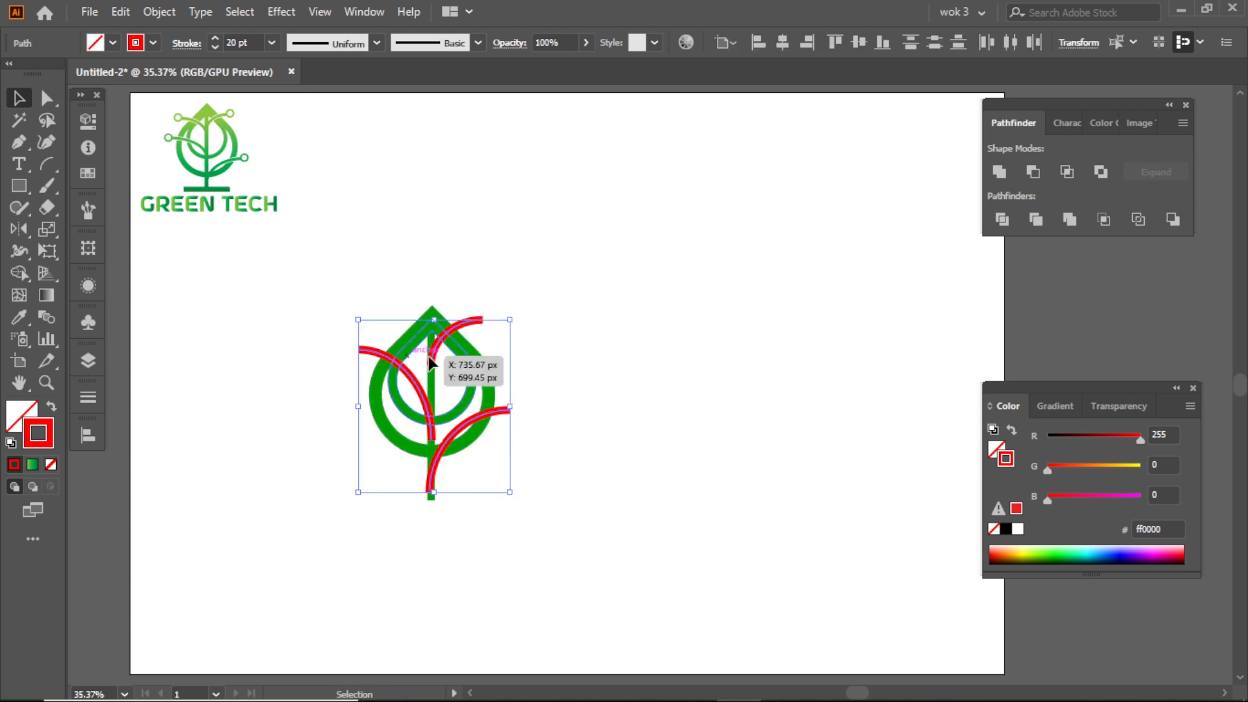
{"action": "left_click", "coordinate": [164, 12]}
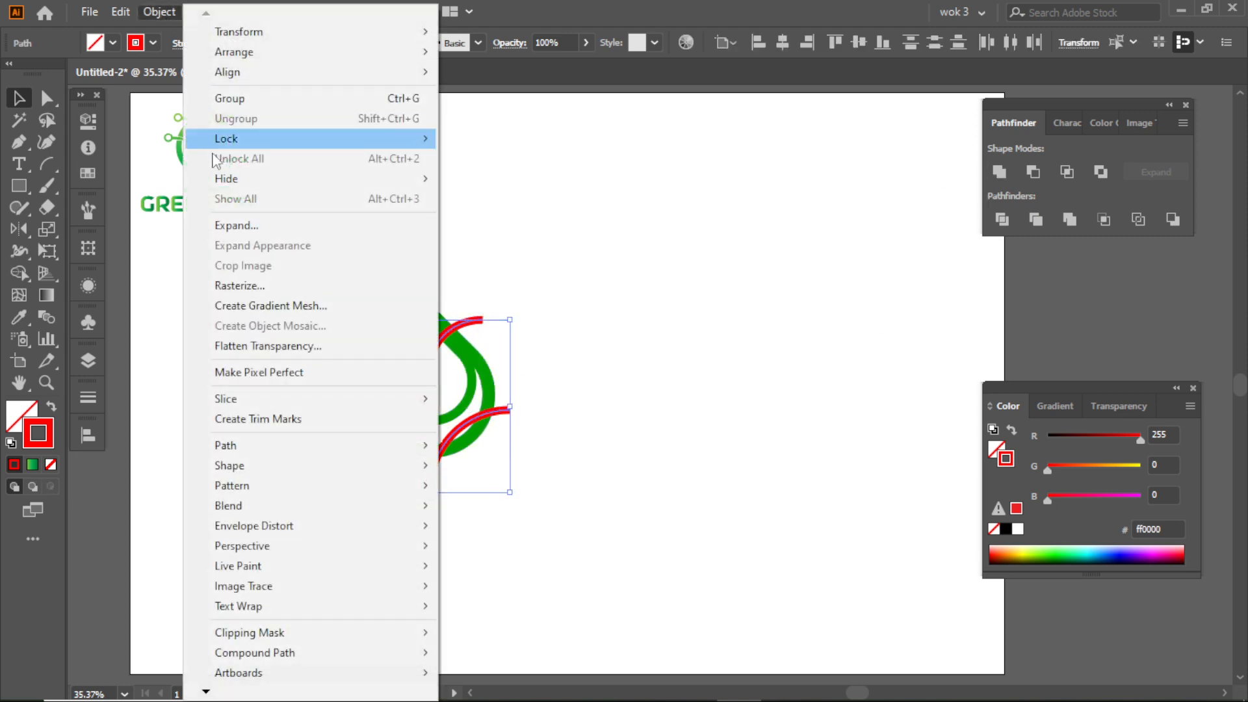
{"action": "left_click", "coordinate": [227, 226]}
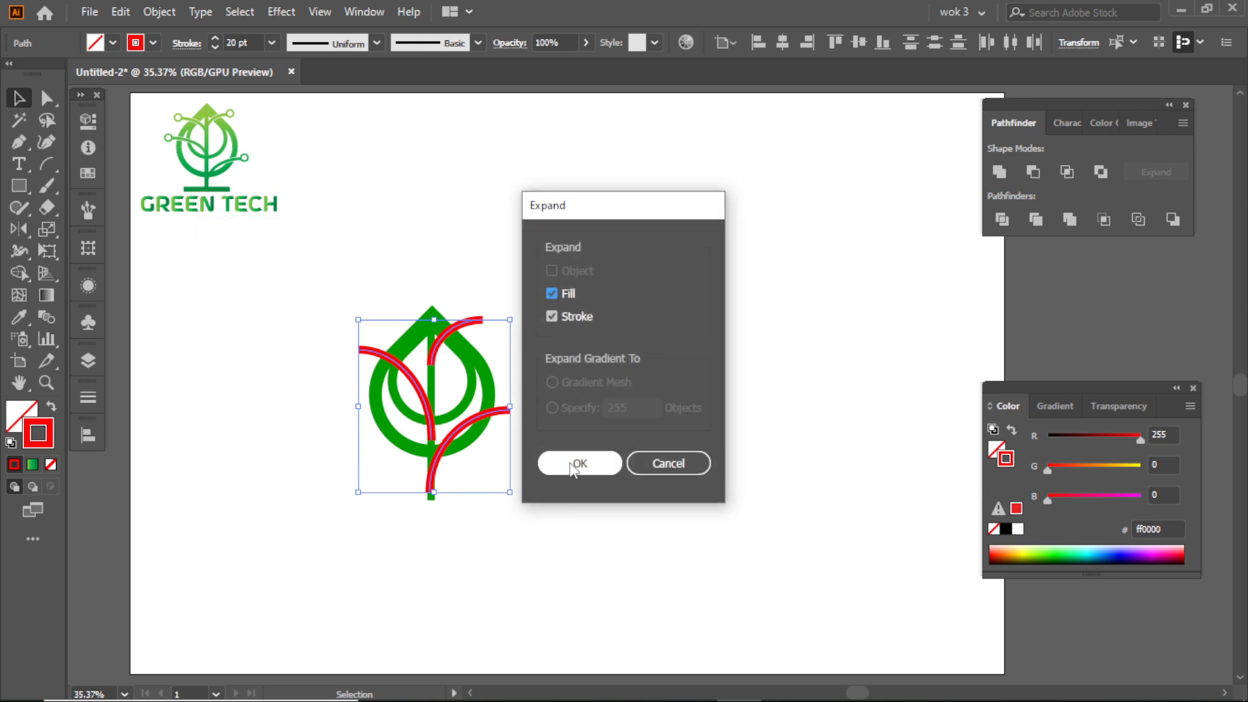
{"action": "left_click", "coordinate": [570, 462]}
{"action": "left_click", "coordinate": [558, 420]}
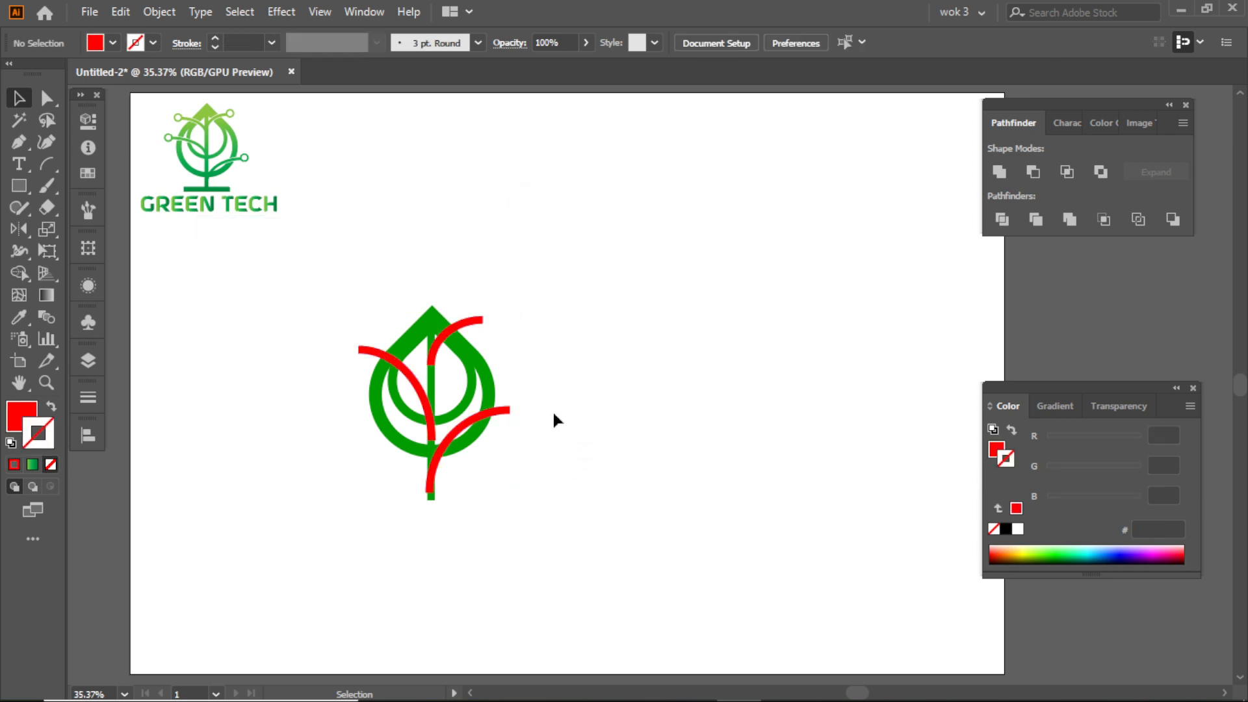
Nudge the lower-right arc slightly to the right and offset all three red arcs outward with Miter joins
{"action": "left_click", "coordinate": [507, 410]}
{"action": "key", "text": "Right"}
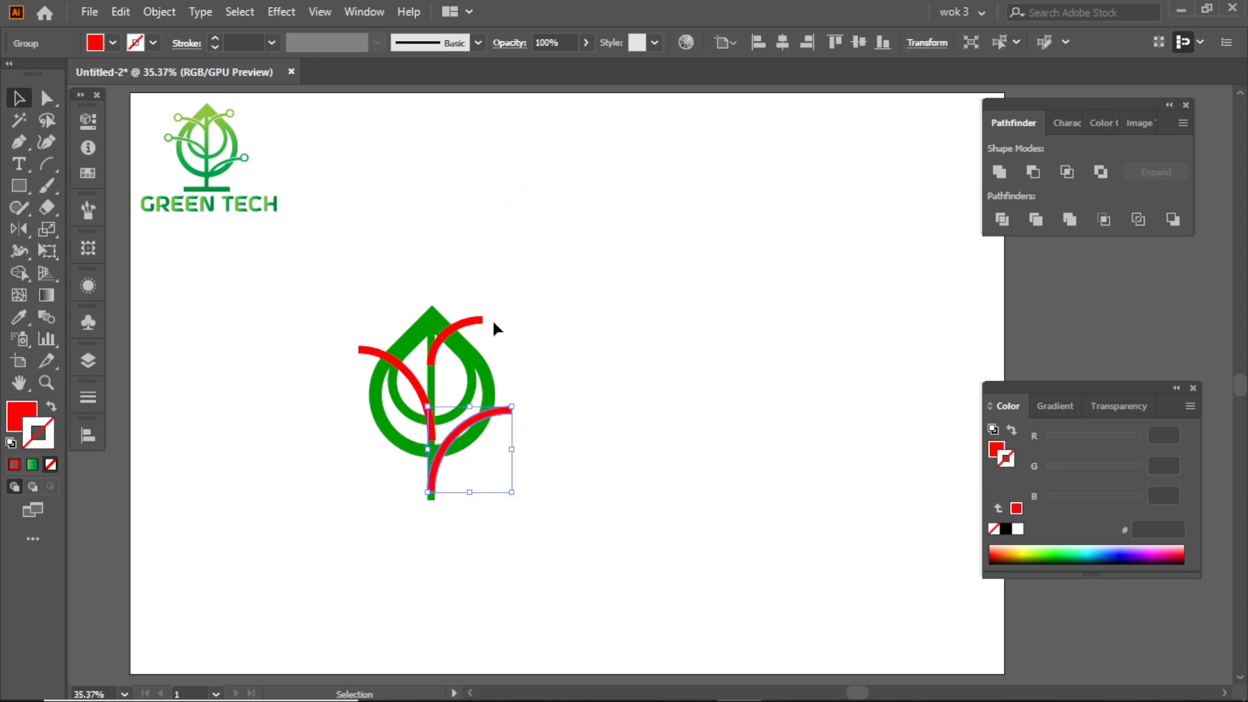
{"action": "left_click", "coordinate": [471, 326], "text": "shift"}
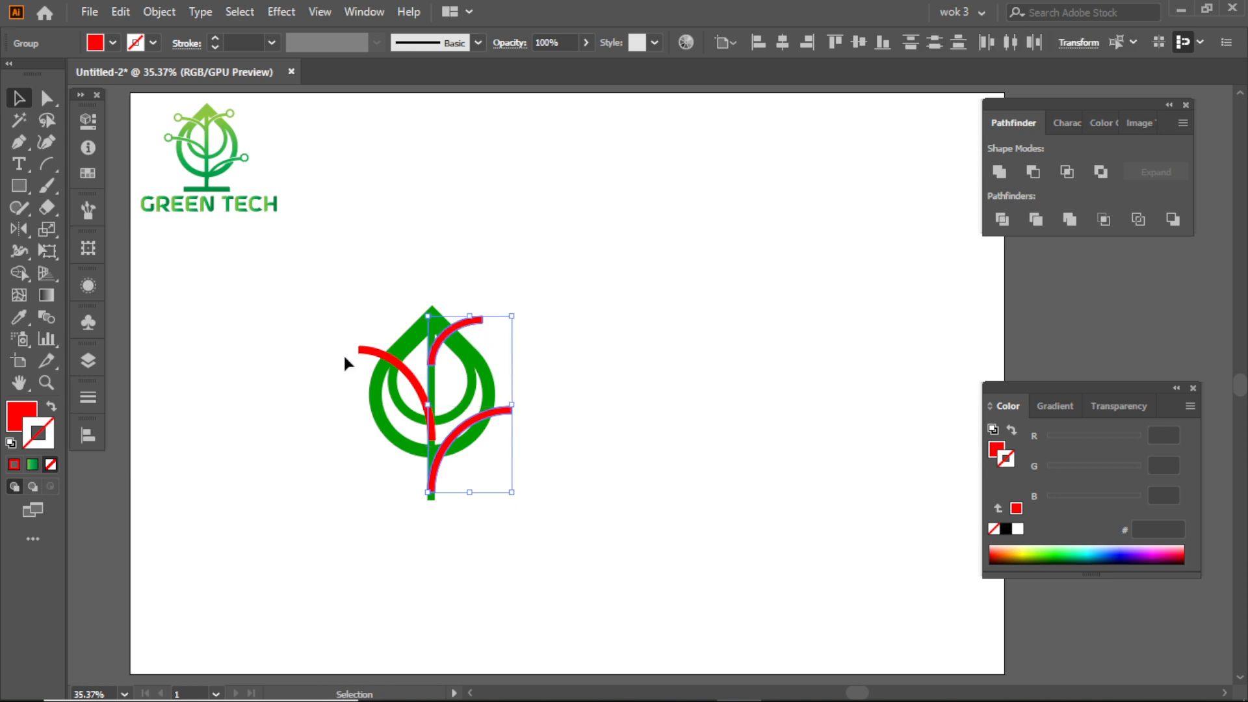
{"action": "left_click", "coordinate": [358, 348], "text": "shift"}
{"action": "left_click", "coordinate": [273, 12]}
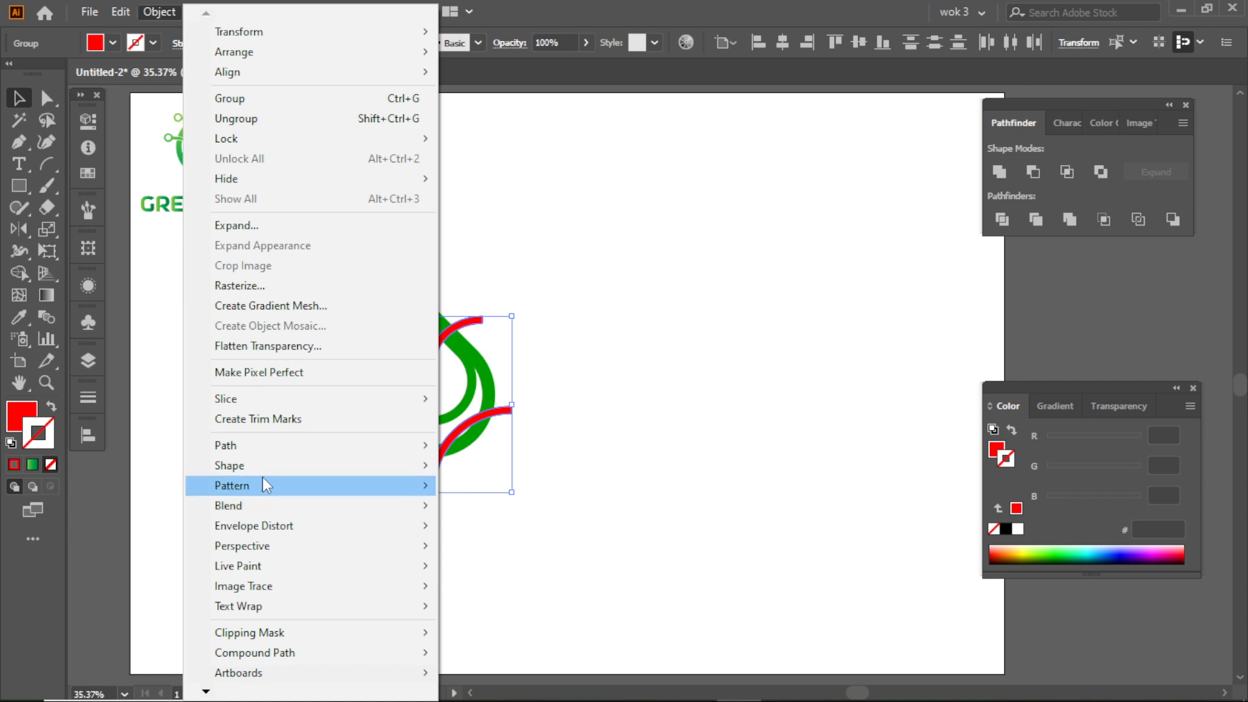
{"action": "mouse_move", "coordinate": [260, 446]}
{"action": "left_click", "coordinate": [546, 512]}
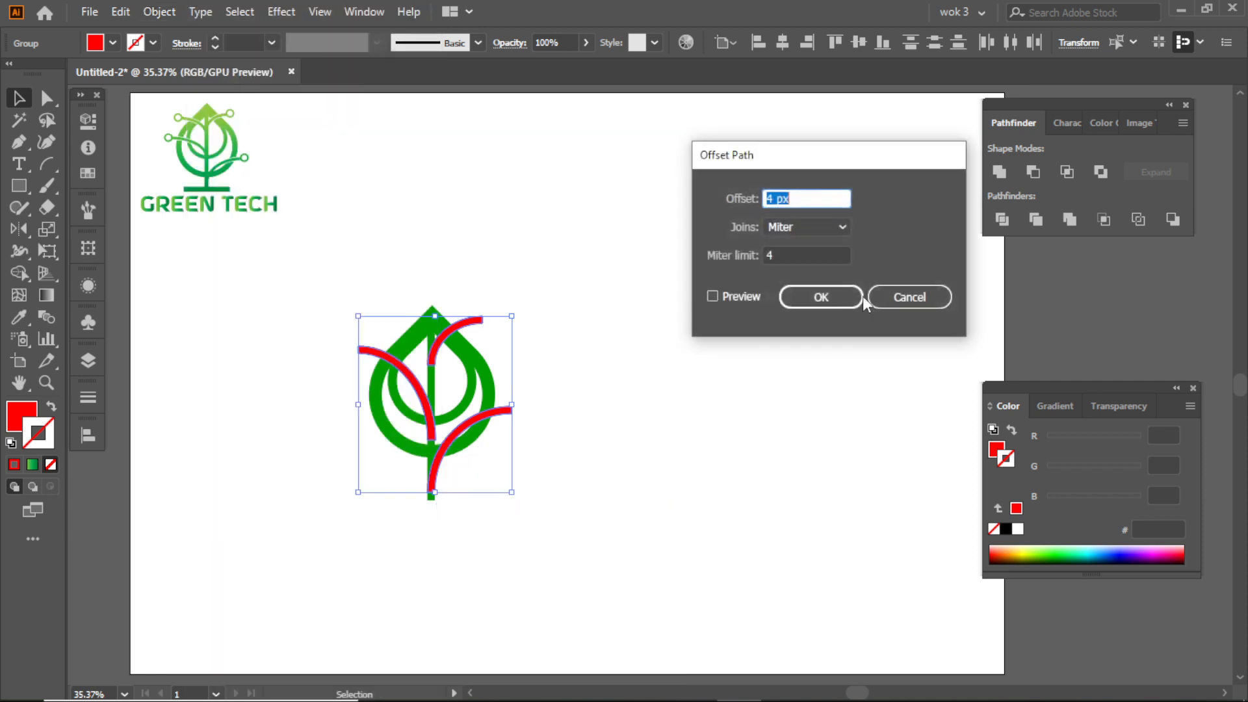
{"action": "left_click", "coordinate": [715, 299]}
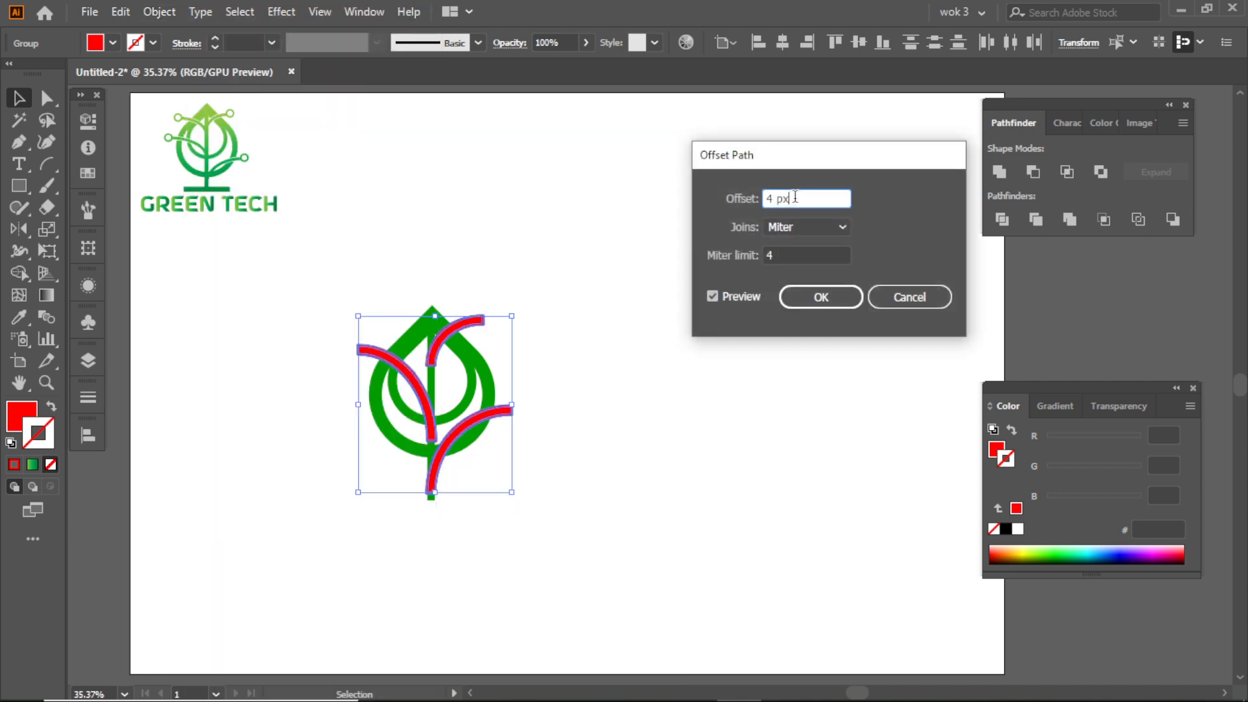
{"action": "key", "text": "Up"}
{"action": "left_click", "coordinate": [821, 297]}
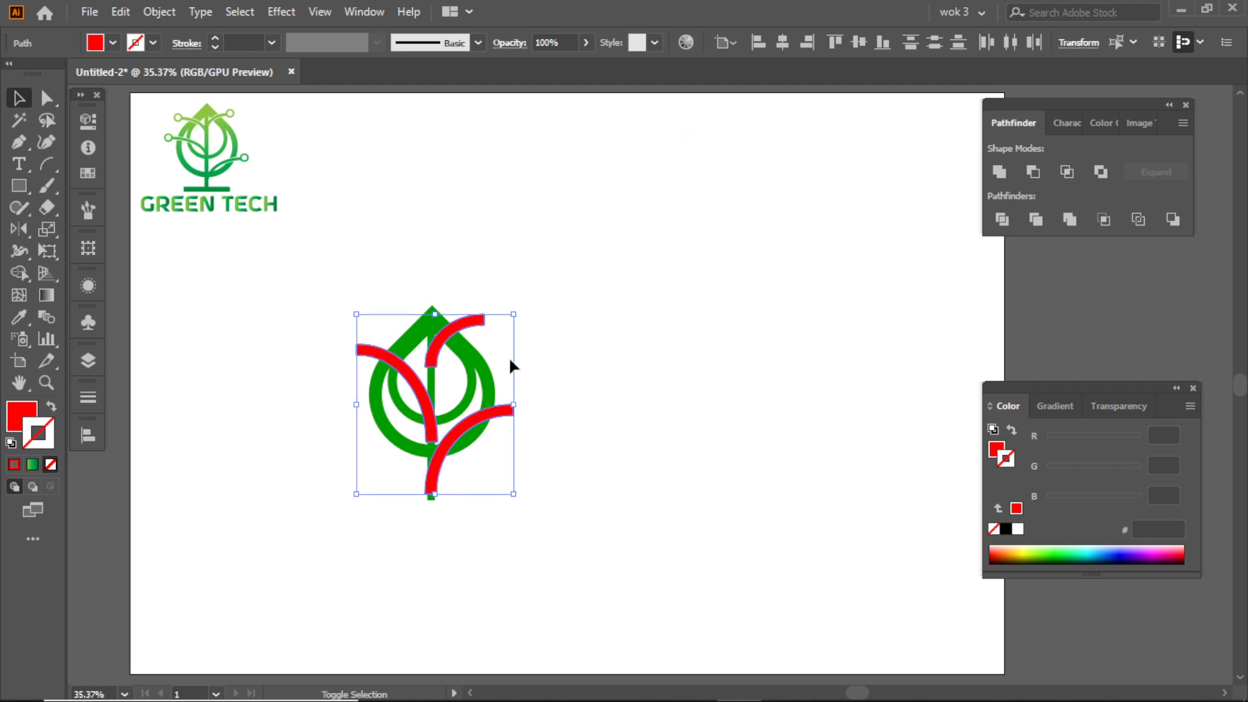
Cut the offset bands out of the green rings with the Shape Builder, leaving gaps along the red branches
{"action": "left_click", "coordinate": [463, 380], "text": "shift"}
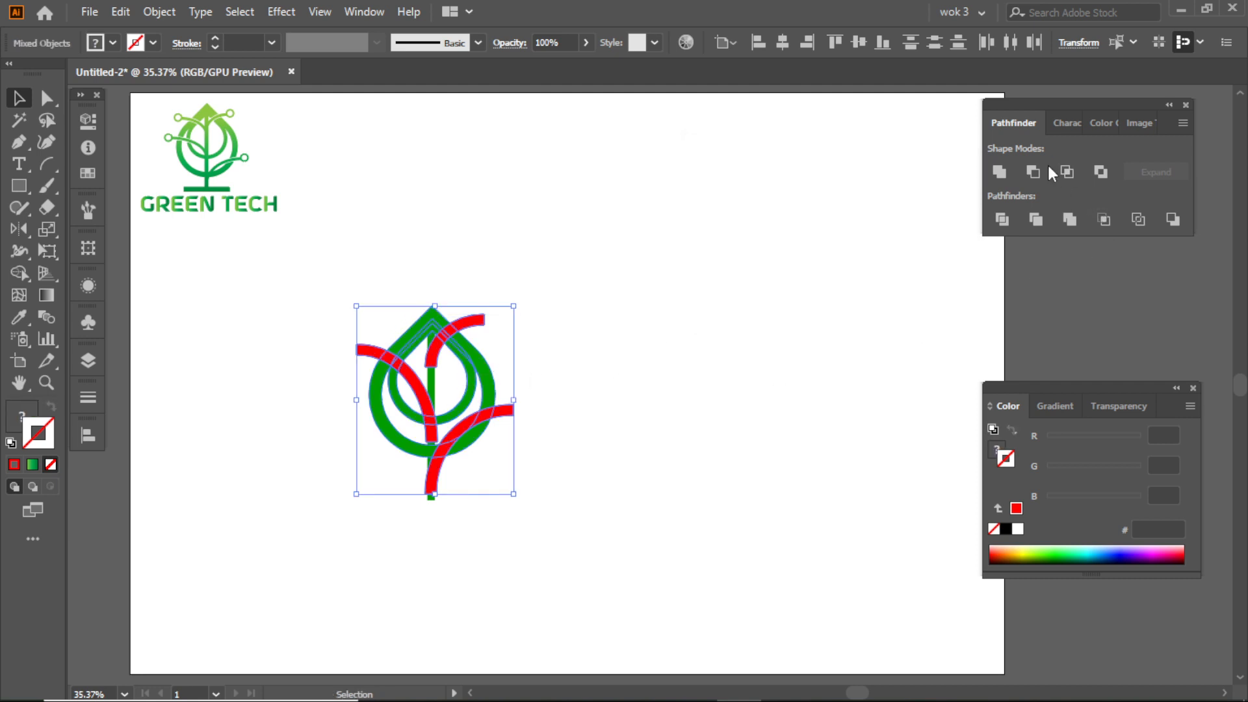
{"action": "scroll", "coordinate": [510, 356], "scroll_direction": "up", "scroll_amount": 3}
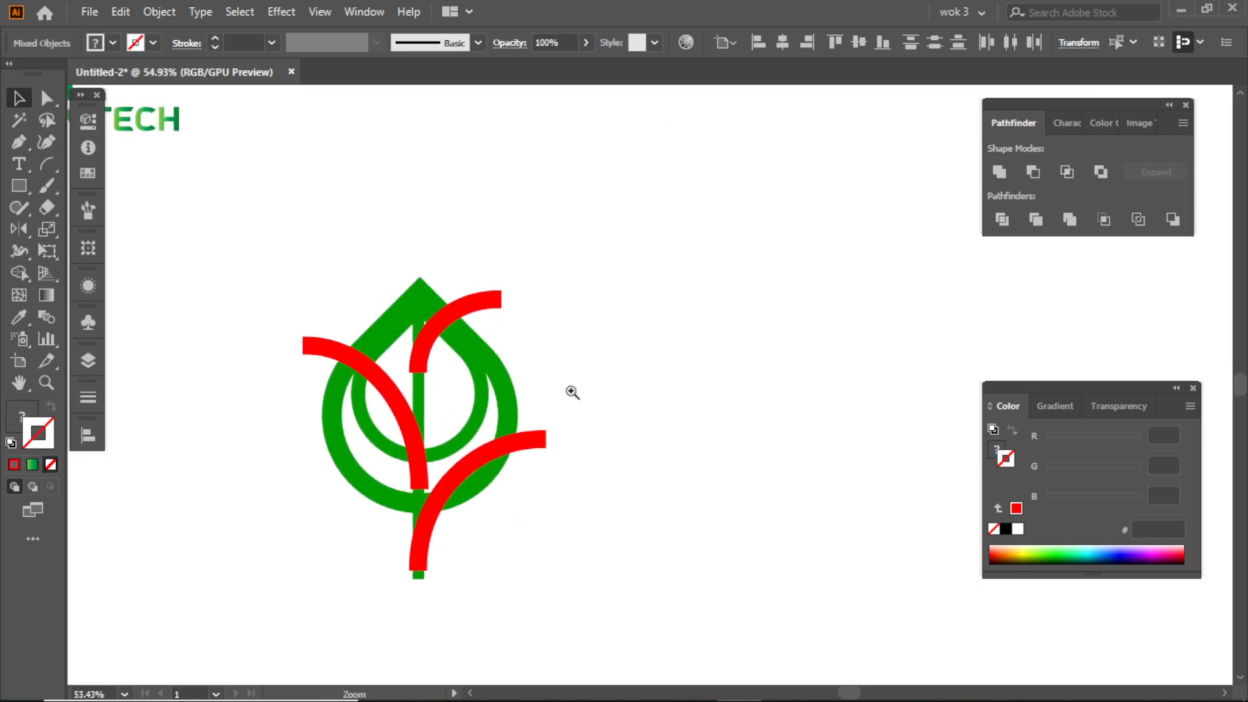
{"action": "left_click", "coordinate": [18, 273]}
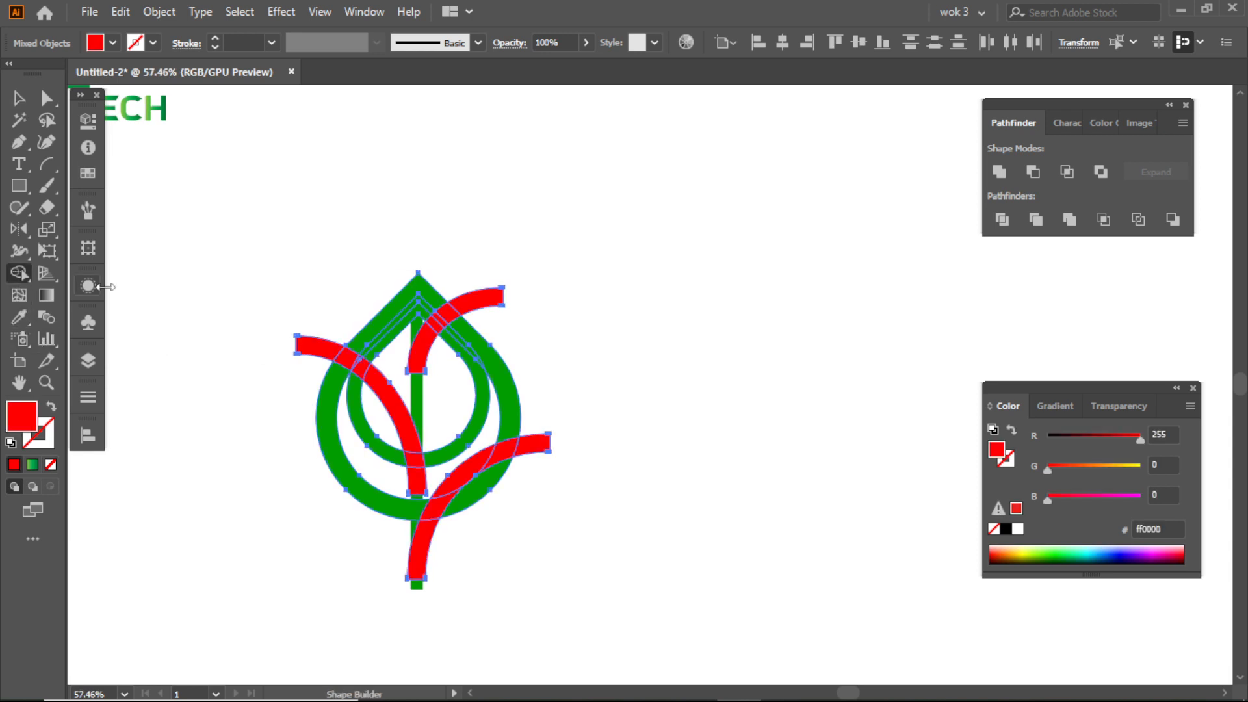
{"action": "left_click", "coordinate": [422, 342]}
{"action": "left_click_drag", "start_coordinate": [300, 343], "coordinate": [384, 403]}
{"action": "left_click_drag", "start_coordinate": [474, 479], "coordinate": [552, 456]}
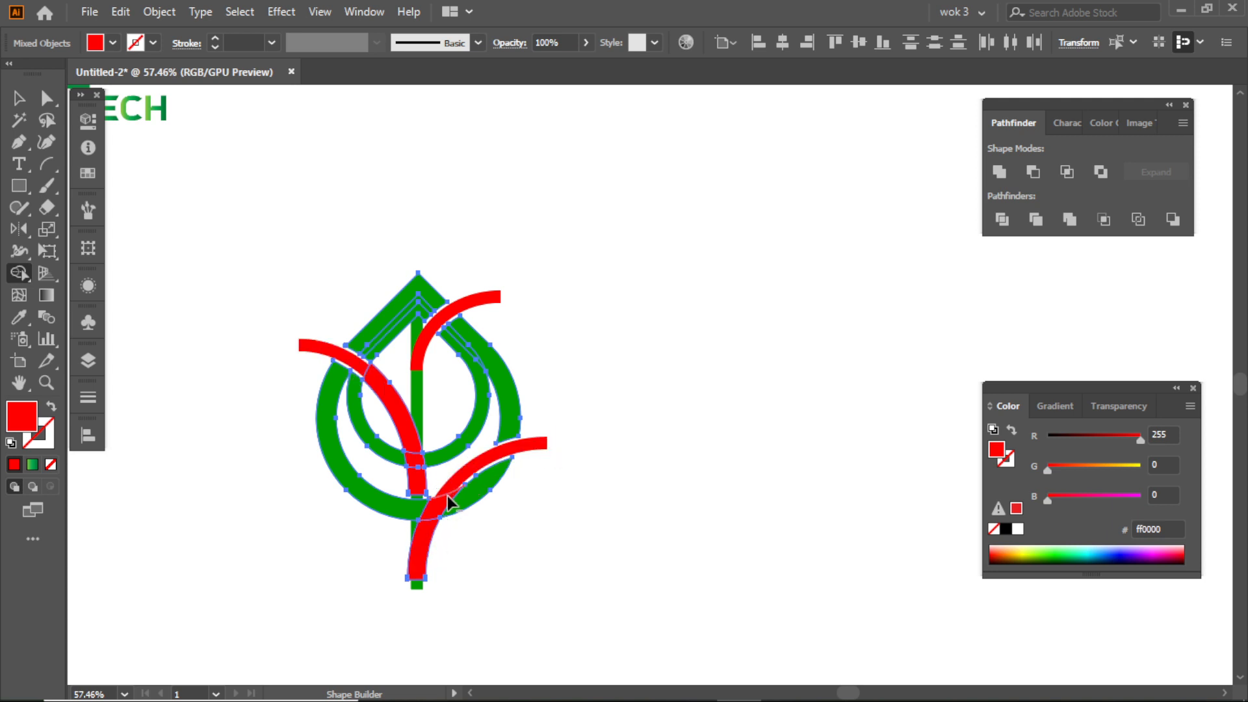
{"action": "left_click_drag", "start_coordinate": [442, 511], "coordinate": [423, 558]}
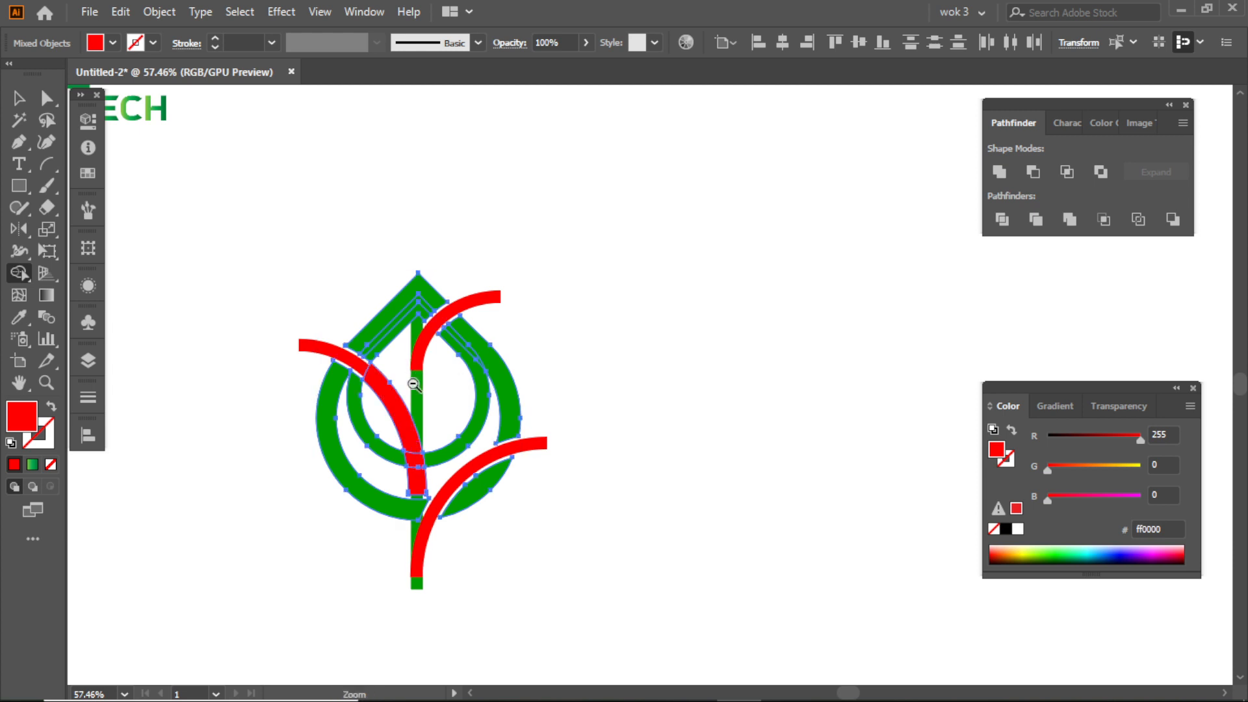
{"action": "left_click_drag", "start_coordinate": [436, 389], "coordinate": [339, 373]}
{"action": "left_click", "coordinate": [16, 99]}
{"action": "left_click", "coordinate": [273, 273]}
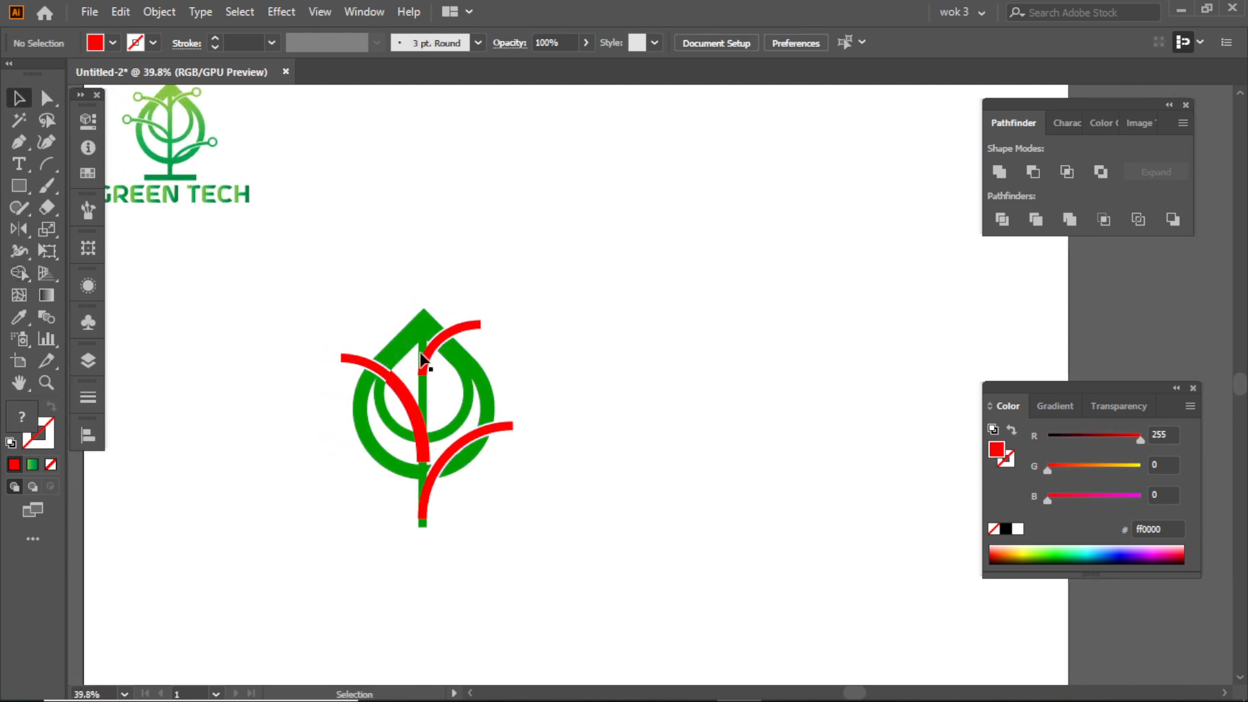
Ungroup the upper-left branch and delete the leftover offset piece along its lower part
{"action": "left_click", "coordinate": [408, 393]}
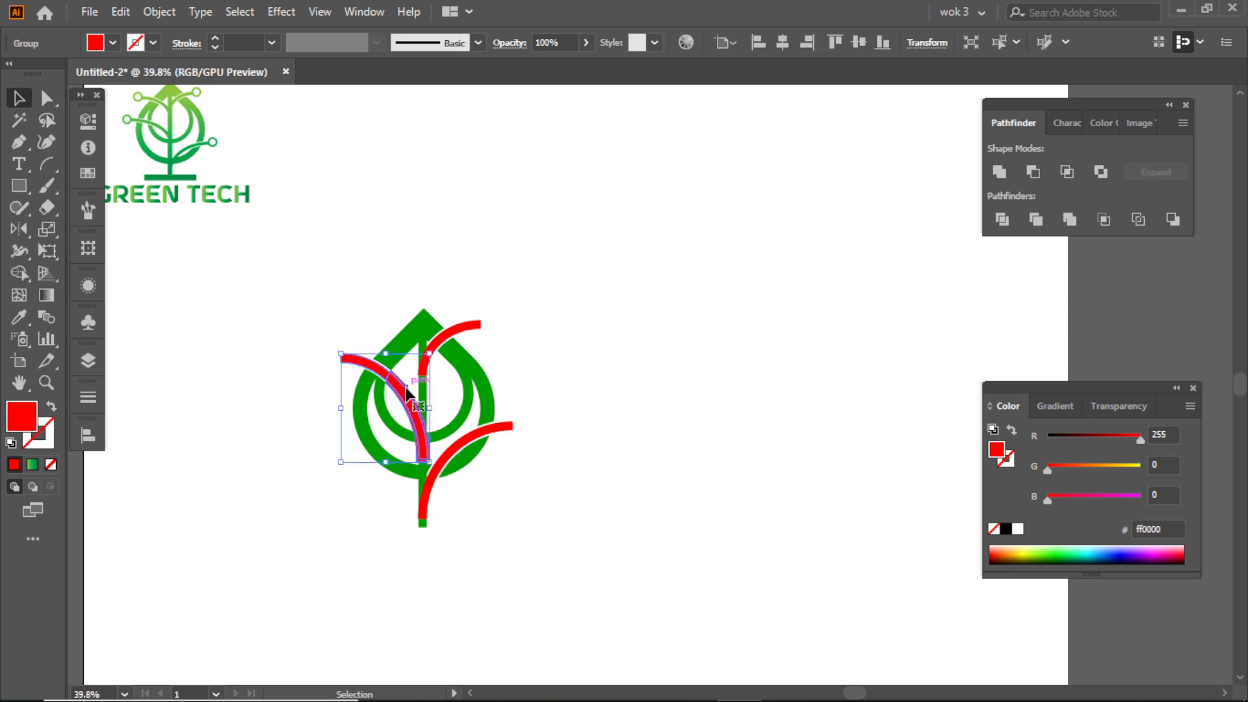
{"action": "left_click", "coordinate": [555, 290]}
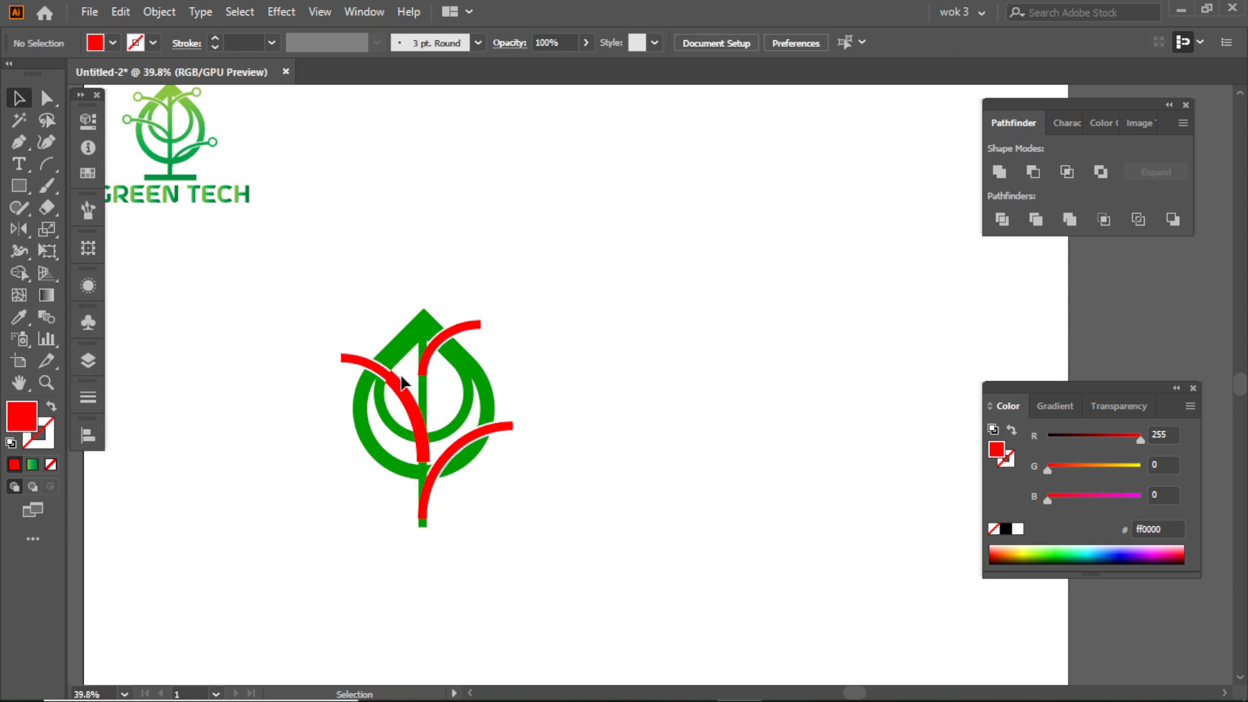
{"action": "left_click", "coordinate": [403, 384]}
{"action": "right_click", "coordinate": [402, 380]}
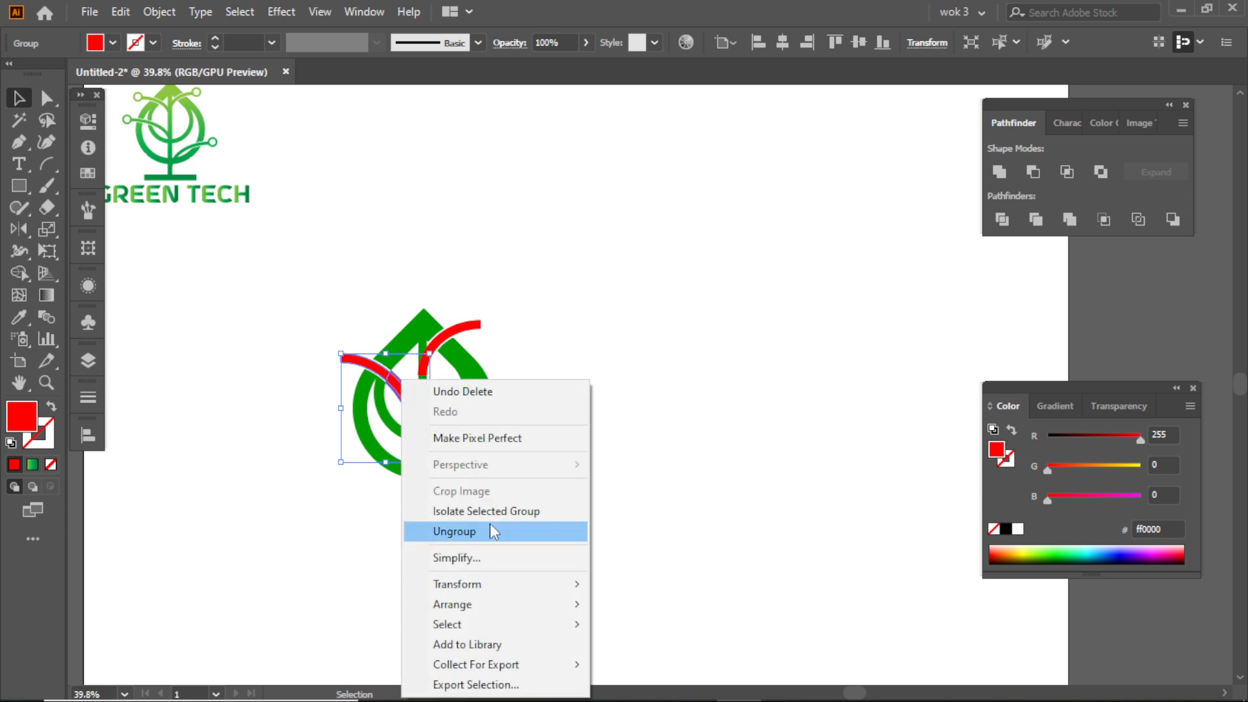
{"action": "left_click", "coordinate": [494, 531]}
{"action": "left_click", "coordinate": [583, 411]}
{"action": "left_click", "coordinate": [405, 387]}
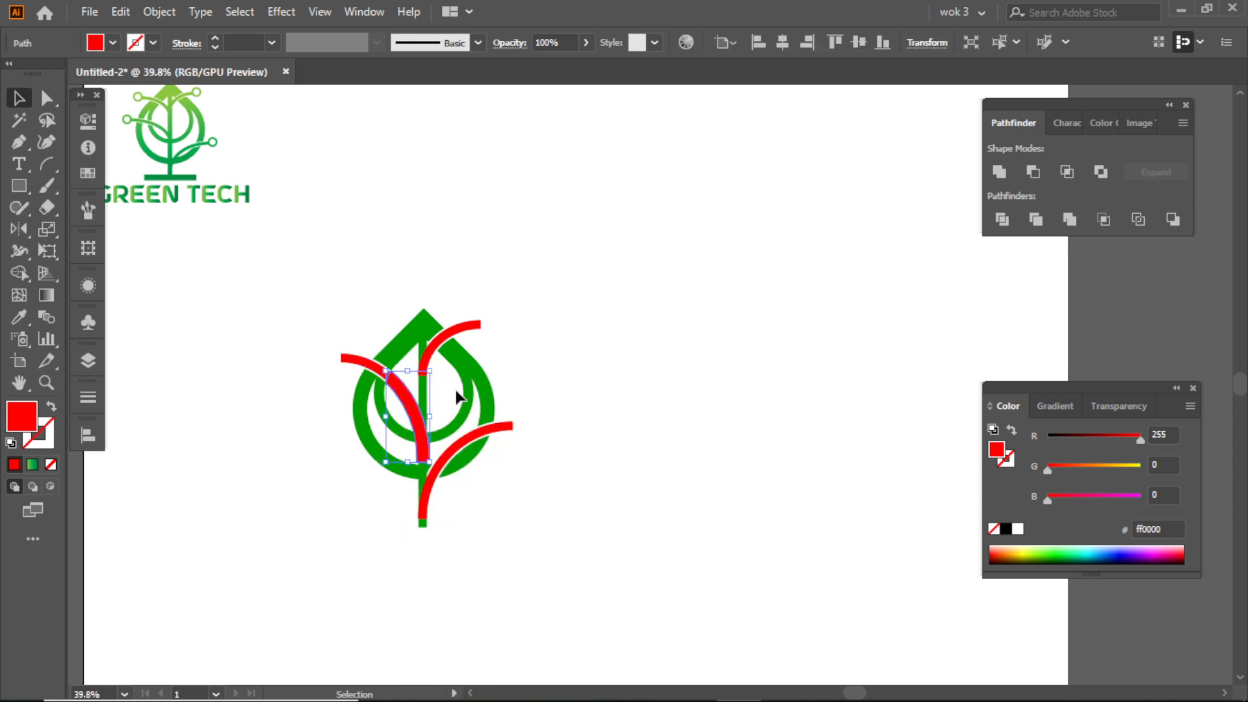
{"action": "left_click", "coordinate": [571, 339]}
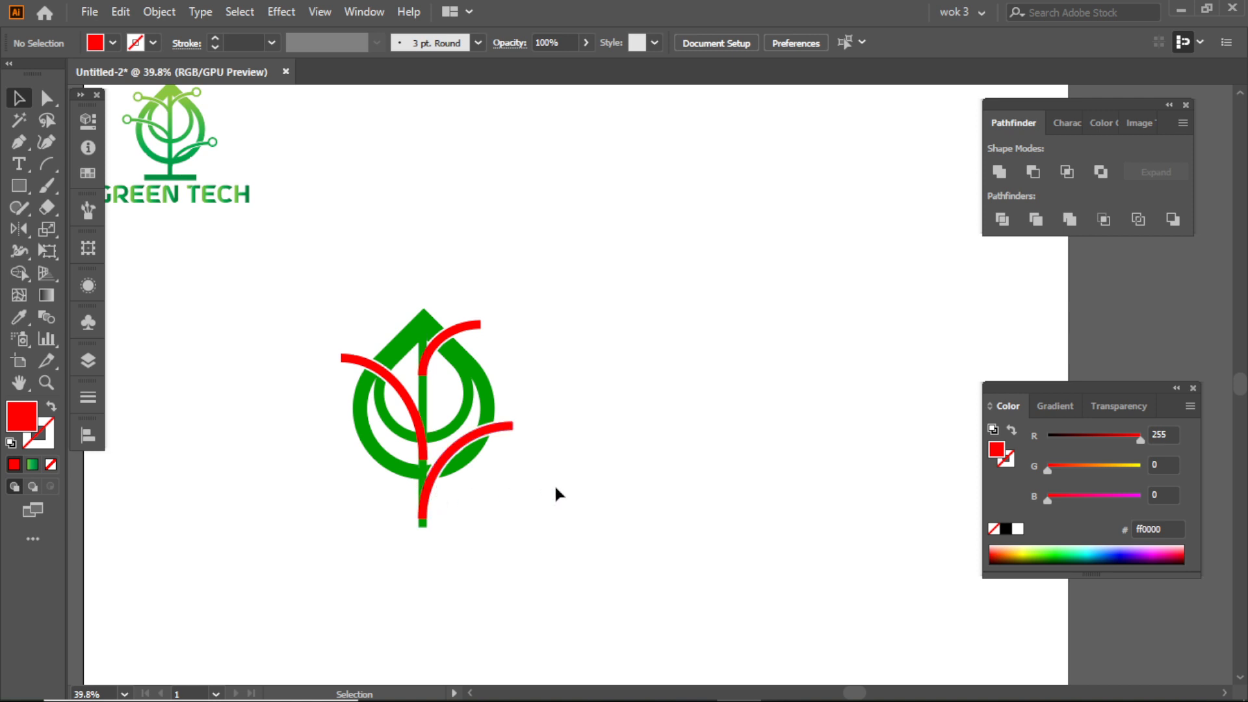
Unite the rings, stem and branches into a single shape and enlarge it slightly
{"action": "left_click_drag", "start_coordinate": [346, 312], "coordinate": [559, 533]}
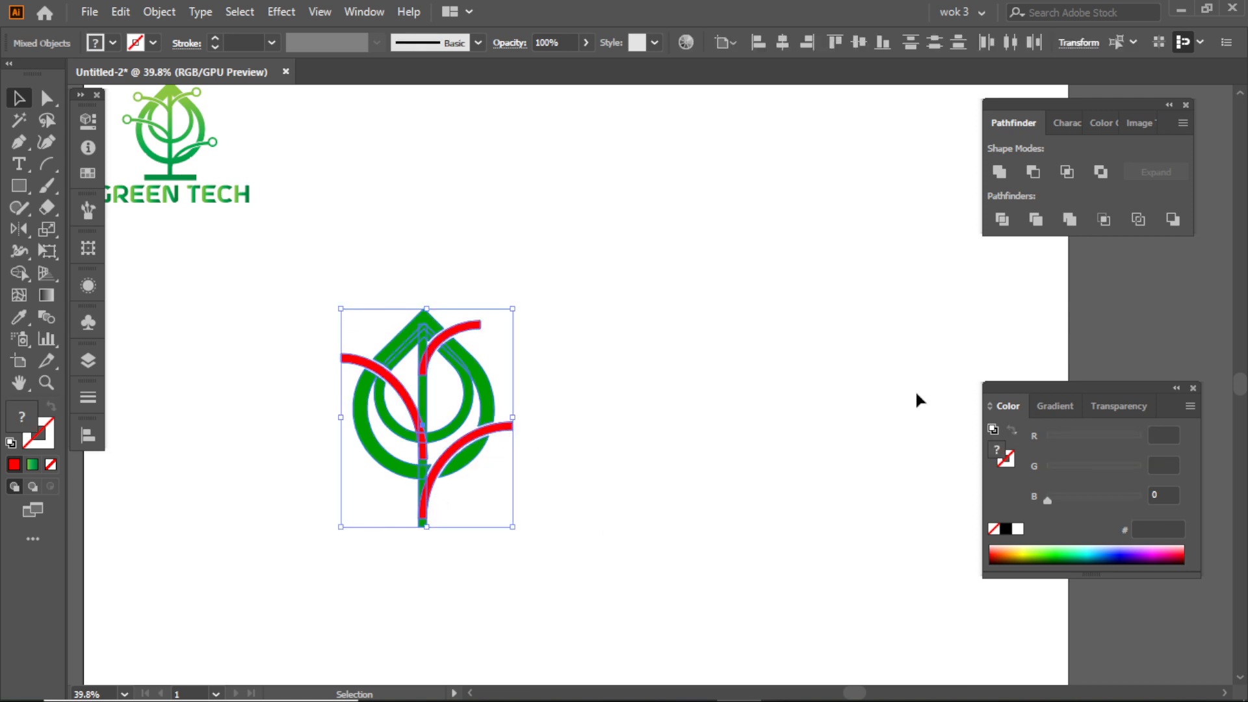
{"action": "left_click", "coordinate": [1005, 169]}
{"action": "left_click", "coordinate": [610, 309]}
{"action": "left_click", "coordinate": [513, 425]}
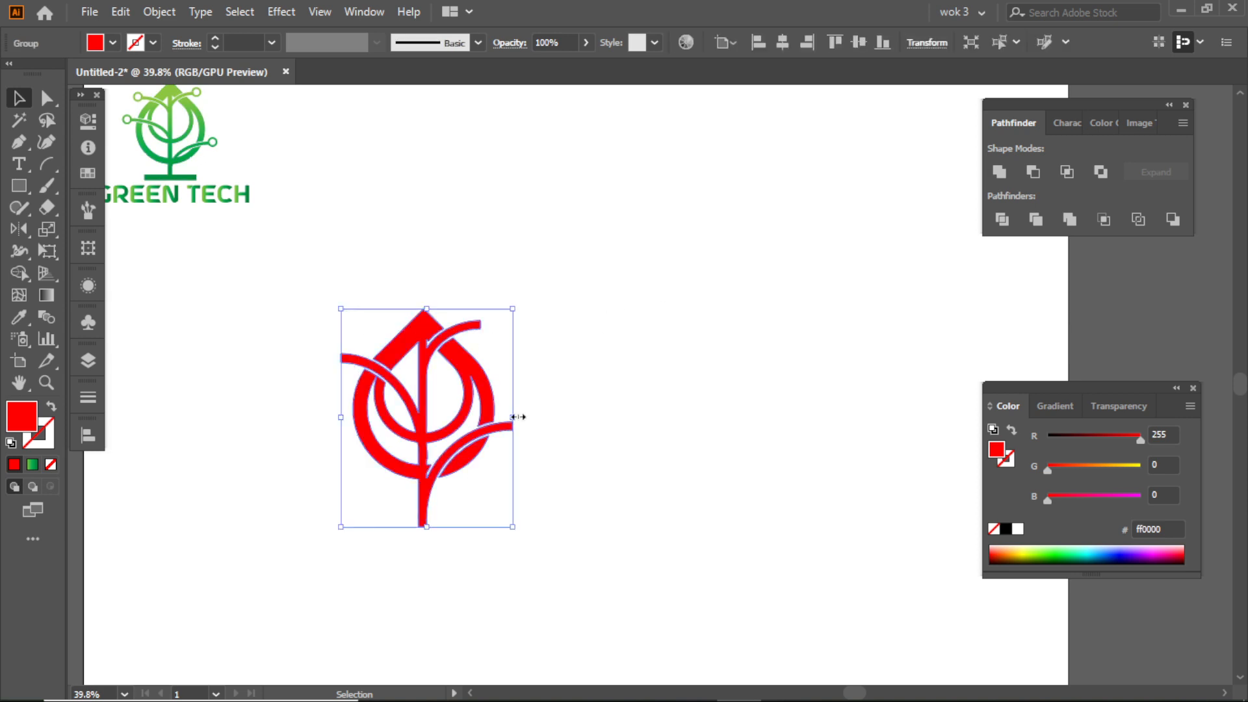
{"action": "mouse_move", "coordinate": [518, 415]}
{"action": "left_mouse_down"}
{"action": "mouse_move", "coordinate": [535, 431]}
{"action": "mouse_move", "coordinate": [534, 420]}
{"action": "left_mouse_up"}
Draw a small red circle above and to the right of the tree with the Ellipse tool
{"action": "left_click_drag", "start_coordinate": [20, 185], "coordinate": [84, 235]}
{"action": "left_click_drag", "start_coordinate": [563, 278], "coordinate": [577, 292]}
{"action": "left_click", "coordinate": [21, 103]}
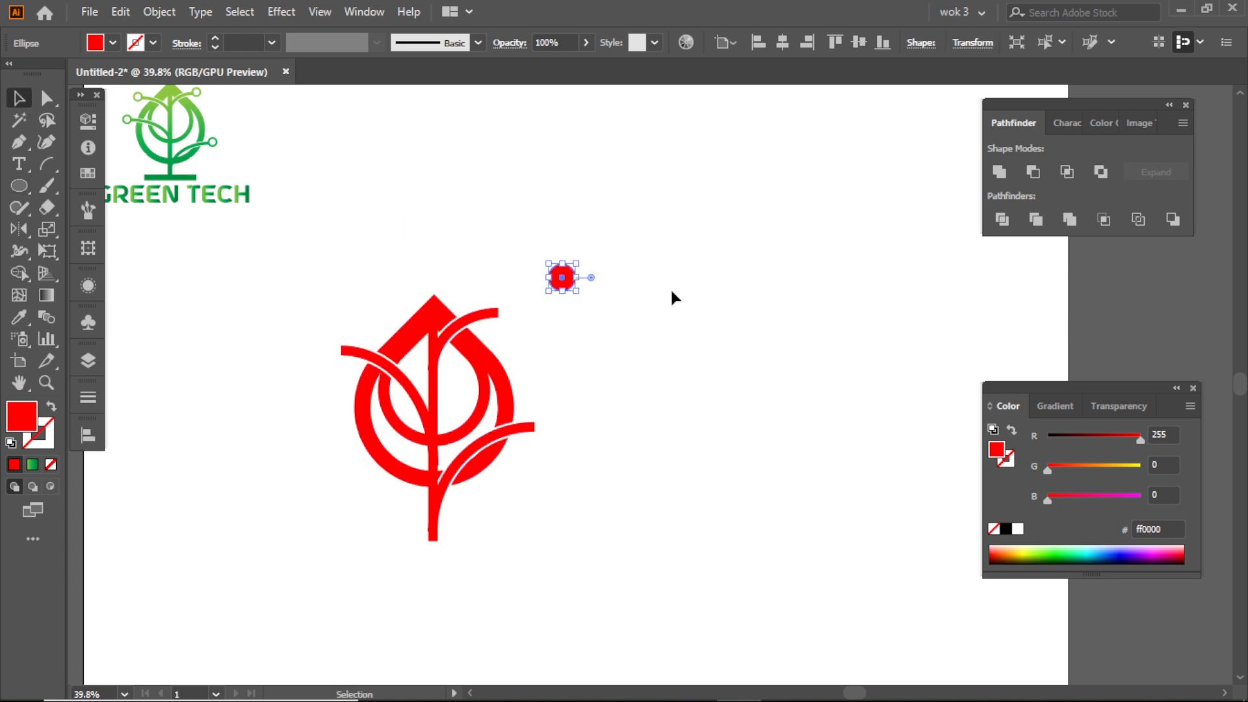
{"action": "left_click", "coordinate": [670, 289]}
{"action": "left_click", "coordinate": [561, 273]}
Build two concentric circles from the small circle and subtract the inner one to form a ring
{"action": "left_click_drag", "start_coordinate": [577, 277], "coordinate": [605, 306]}
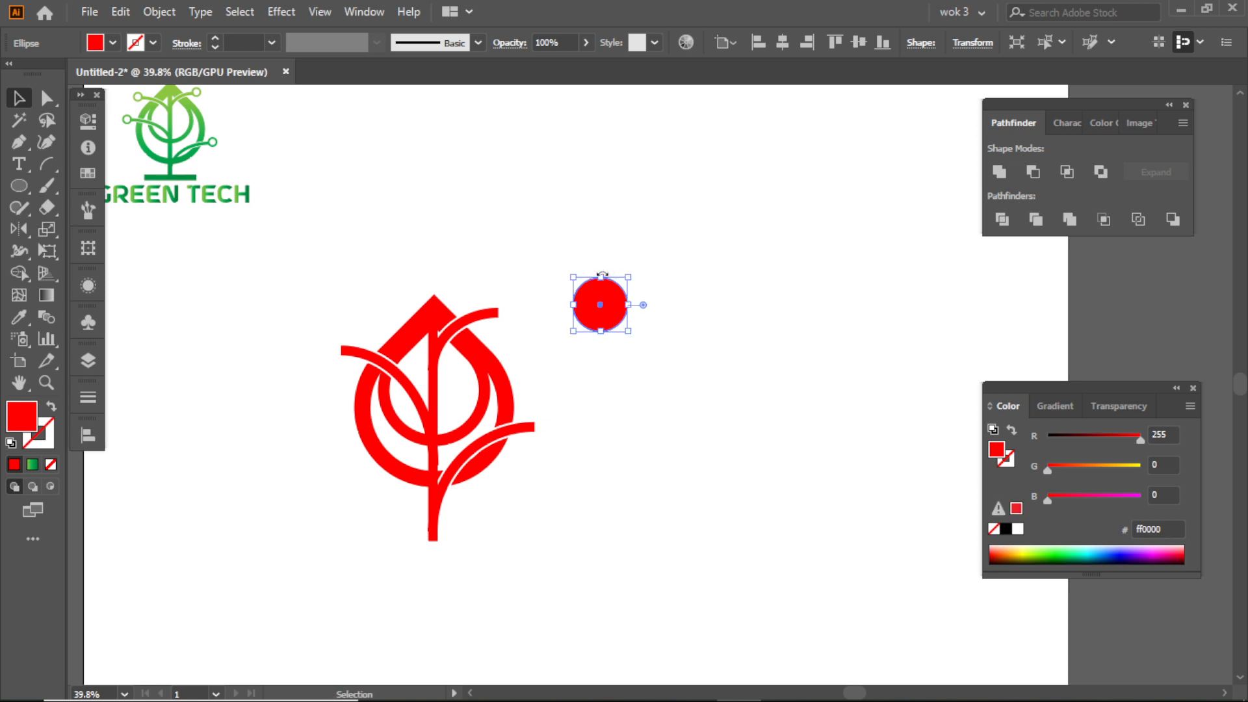
{"action": "left_click_drag", "start_coordinate": [628, 277], "coordinate": [622, 305]}
{"action": "left_click", "coordinate": [638, 283]}
{"action": "left_click", "coordinate": [617, 286]}
{"action": "left_click", "coordinate": [584, 260]}
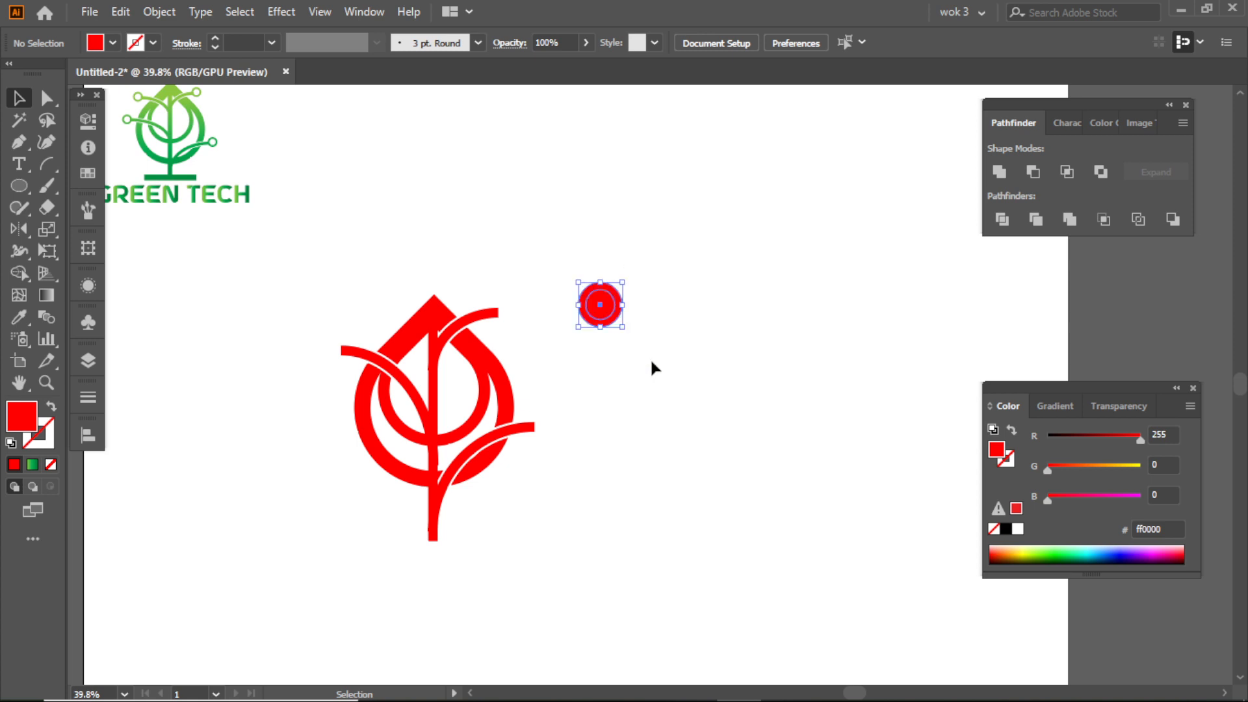
{"action": "left_click", "coordinate": [1033, 171]}
{"action": "left_click", "coordinate": [765, 221]}
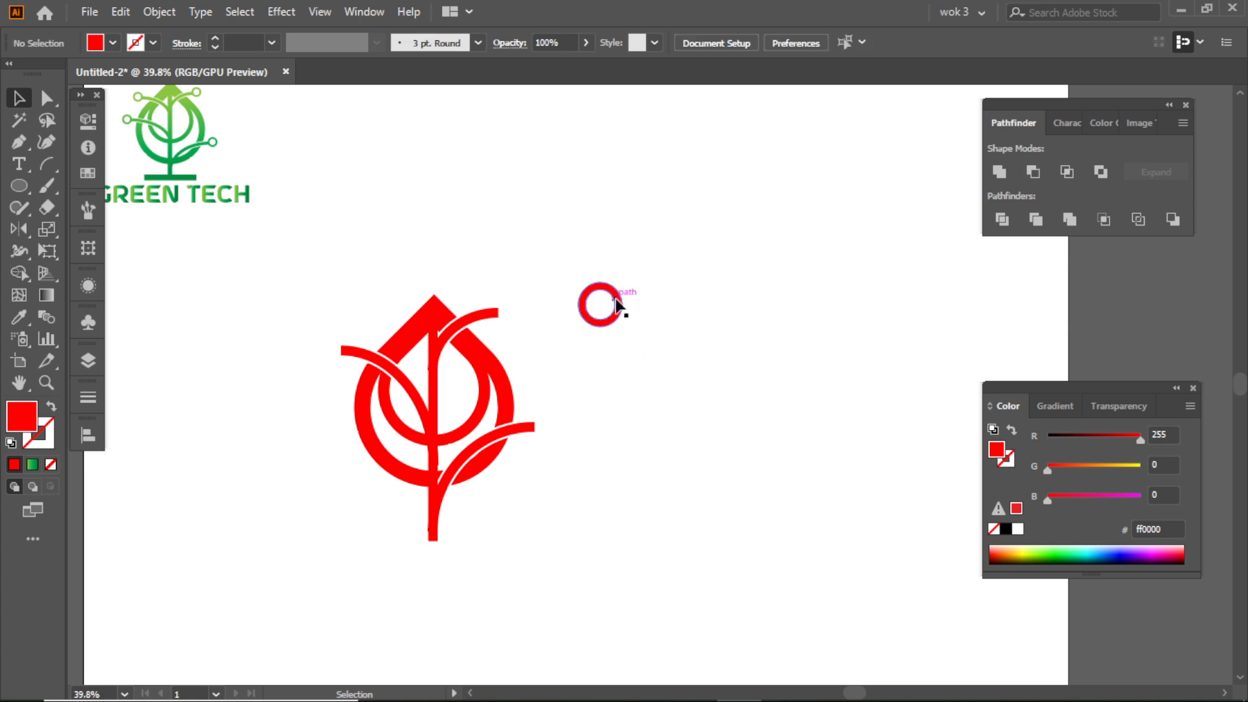
Shrink the ring and align it with the tip of the upper-right branch
{"action": "left_click_drag", "start_coordinate": [618, 306], "coordinate": [535, 318]}
{"action": "left_click", "coordinate": [572, 286]}
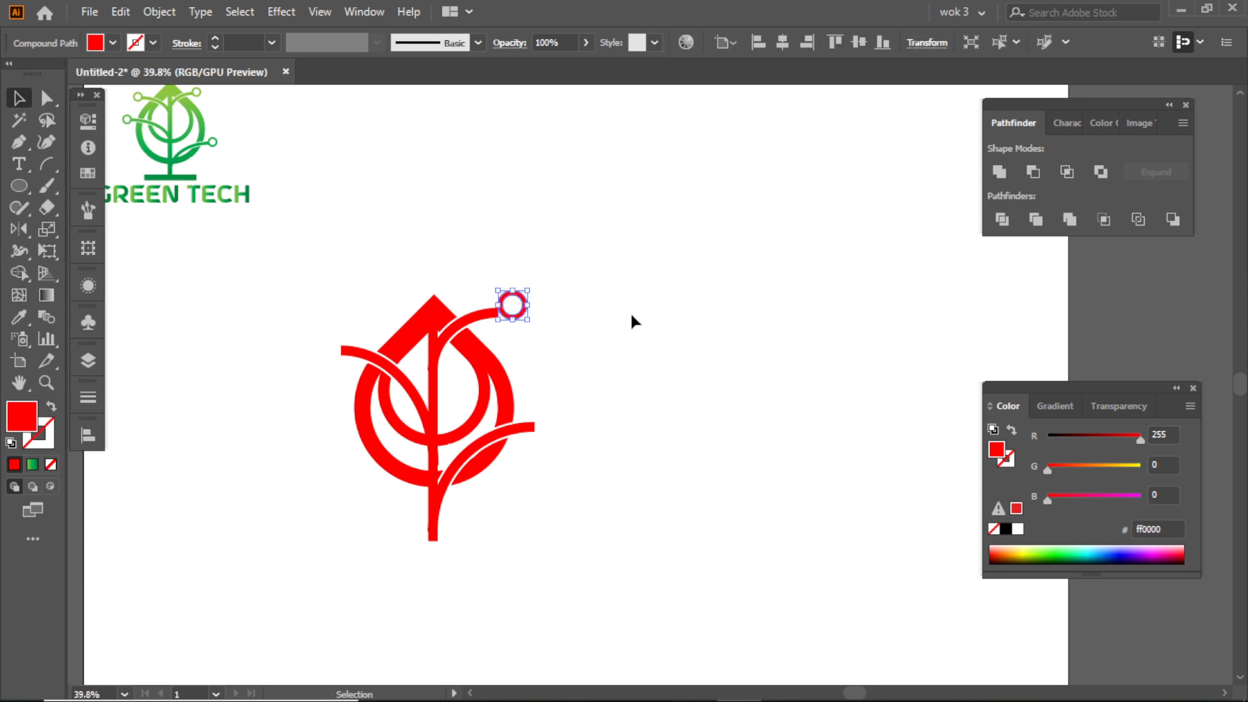
{"action": "key", "text": "Down"}
{"action": "key", "text": "Down"}
{"action": "key", "text": "Down"}
{"action": "key", "text": "Down"}
{"action": "key", "text": "Left"}
{"action": "key", "text": "Left"}
{"action": "key", "text": "Left"}
{"action": "key", "text": "Left"}
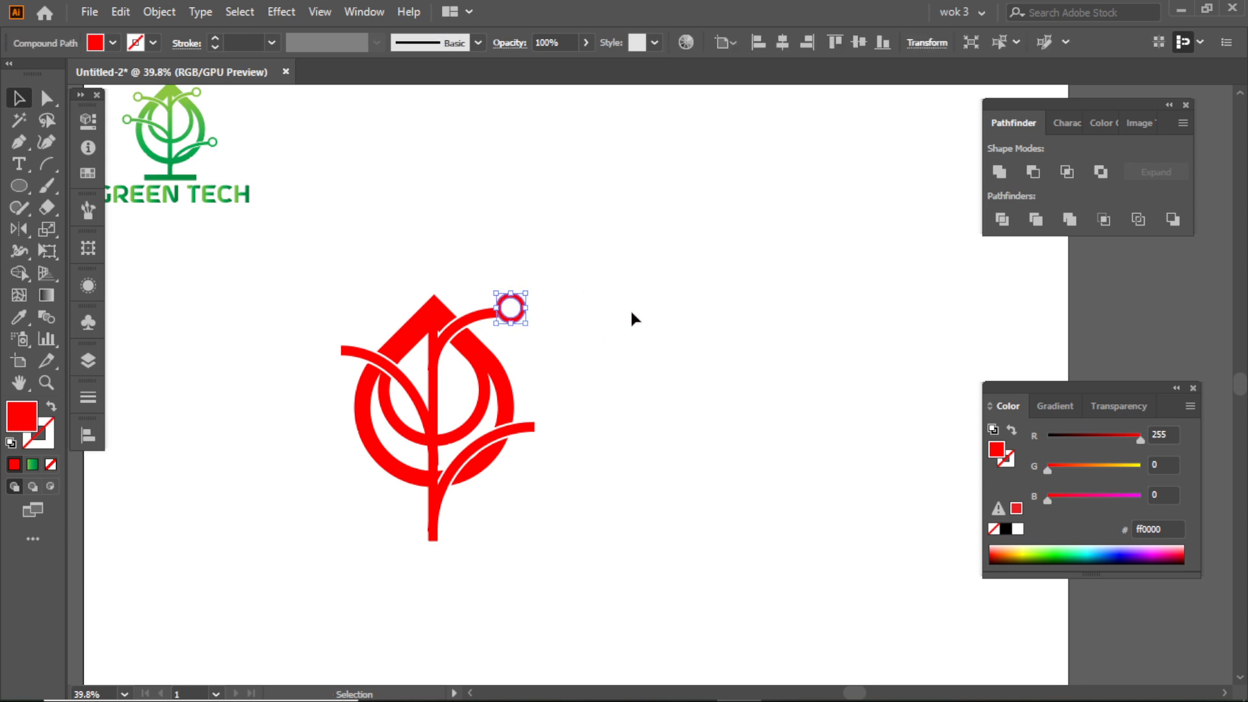
{"action": "key", "text": "Up"}
{"action": "key", "text": "Up"}
{"action": "key", "text": "Up"}
{"action": "left_click", "coordinate": [535, 306]}
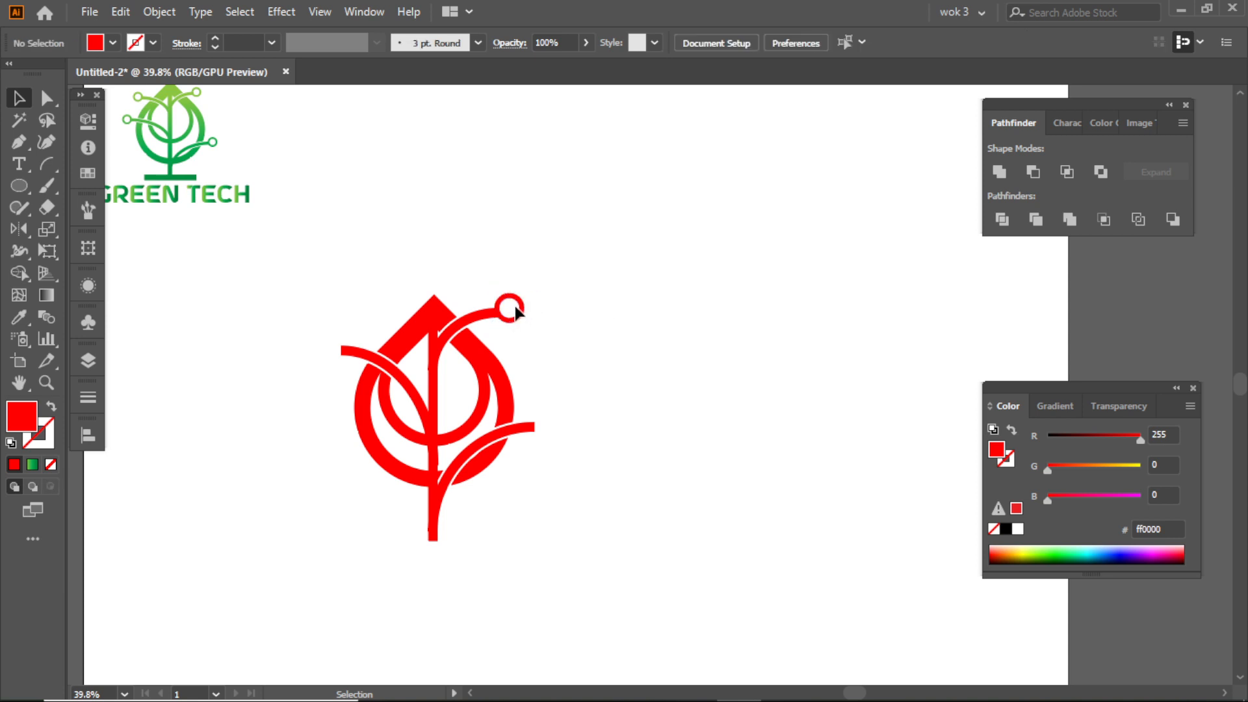
Place copies of the ring at the tips of the upper-left and lower-right branches
{"action": "left_click_drag", "start_coordinate": [515, 306], "coordinate": [338, 363]}
{"action": "left_click", "coordinate": [532, 319]}
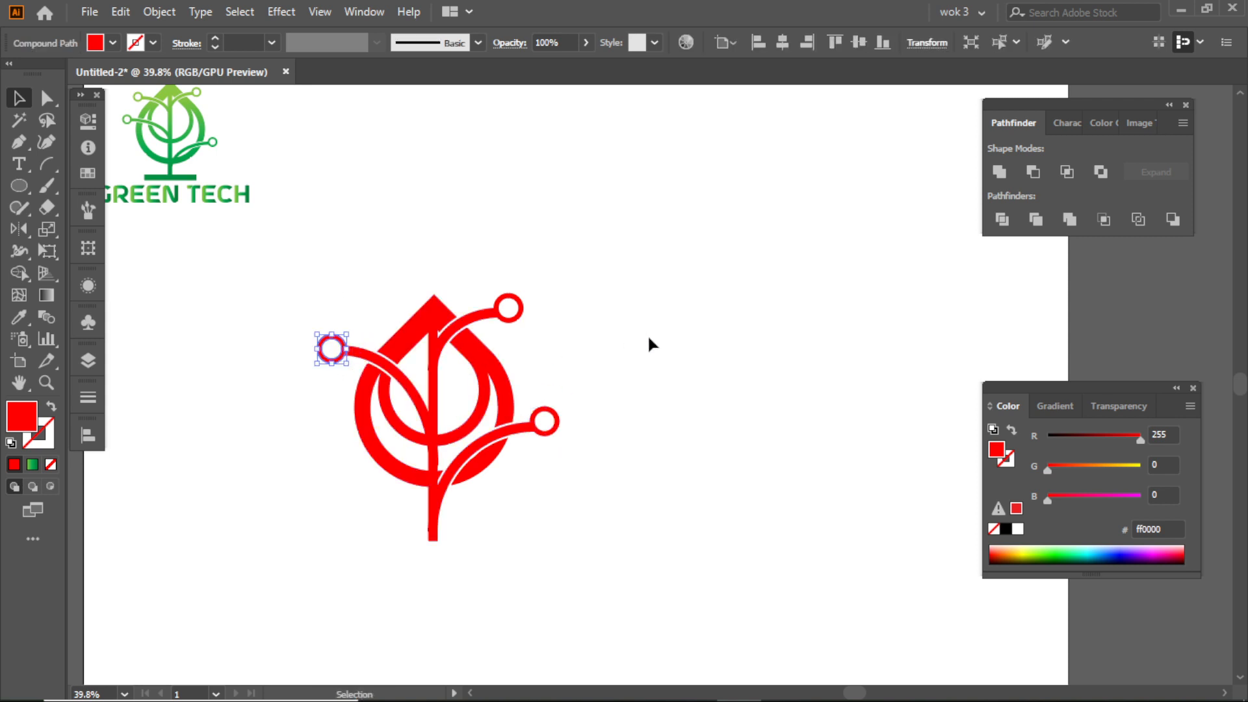
{"action": "left_click", "coordinate": [582, 344]}
Select the whole tree with its three rings, scale it down and move it up and to the right
{"action": "left_click_drag", "start_coordinate": [323, 292], "coordinate": [590, 504]}
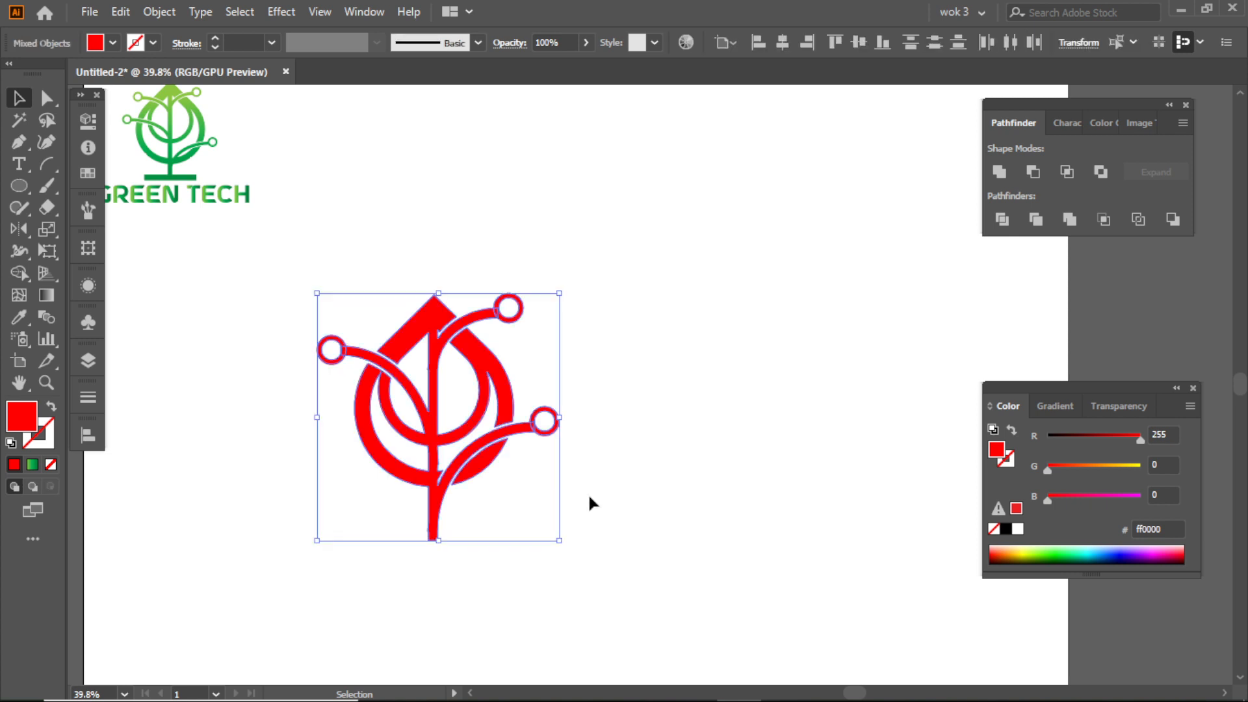
{"action": "left_click_drag", "start_coordinate": [503, 426], "coordinate": [504, 426]}
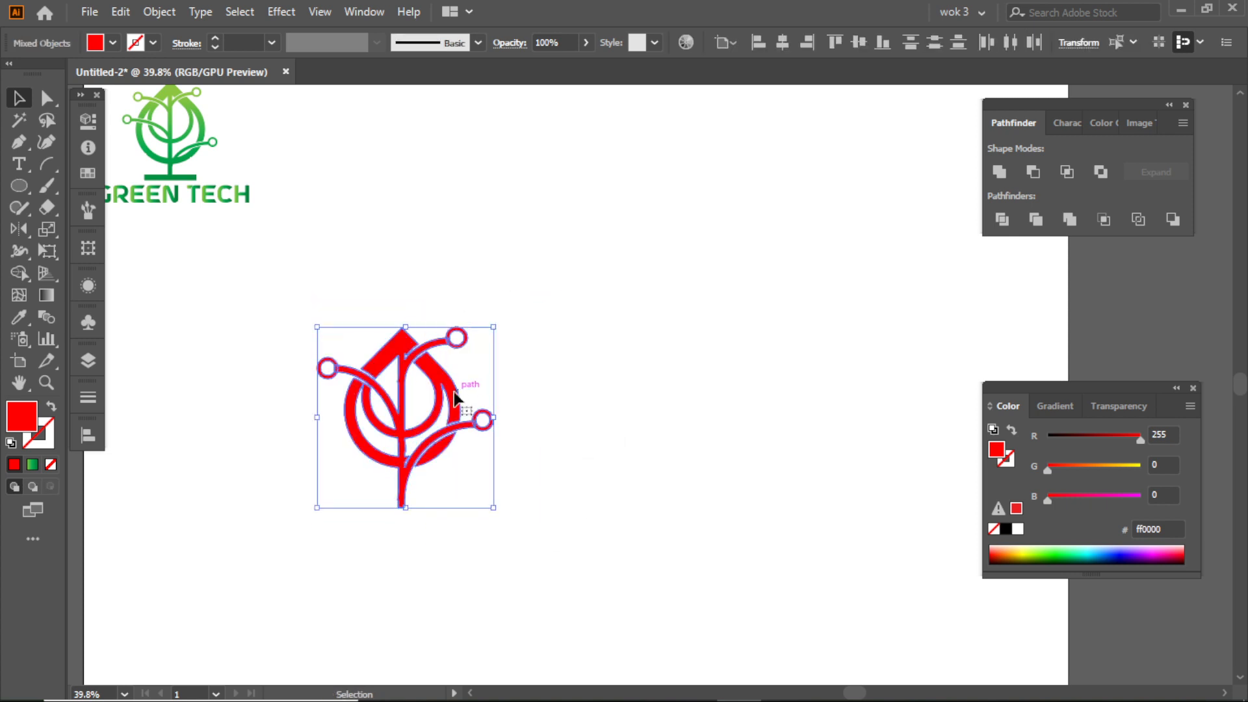
{"action": "left_click_drag", "start_coordinate": [455, 386], "coordinate": [527, 348]}
Draw a thin horizontal red rectangle as a base bar and move it up to the foot of the stem
{"action": "left_click_drag", "start_coordinate": [23, 187], "coordinate": [71, 189]}
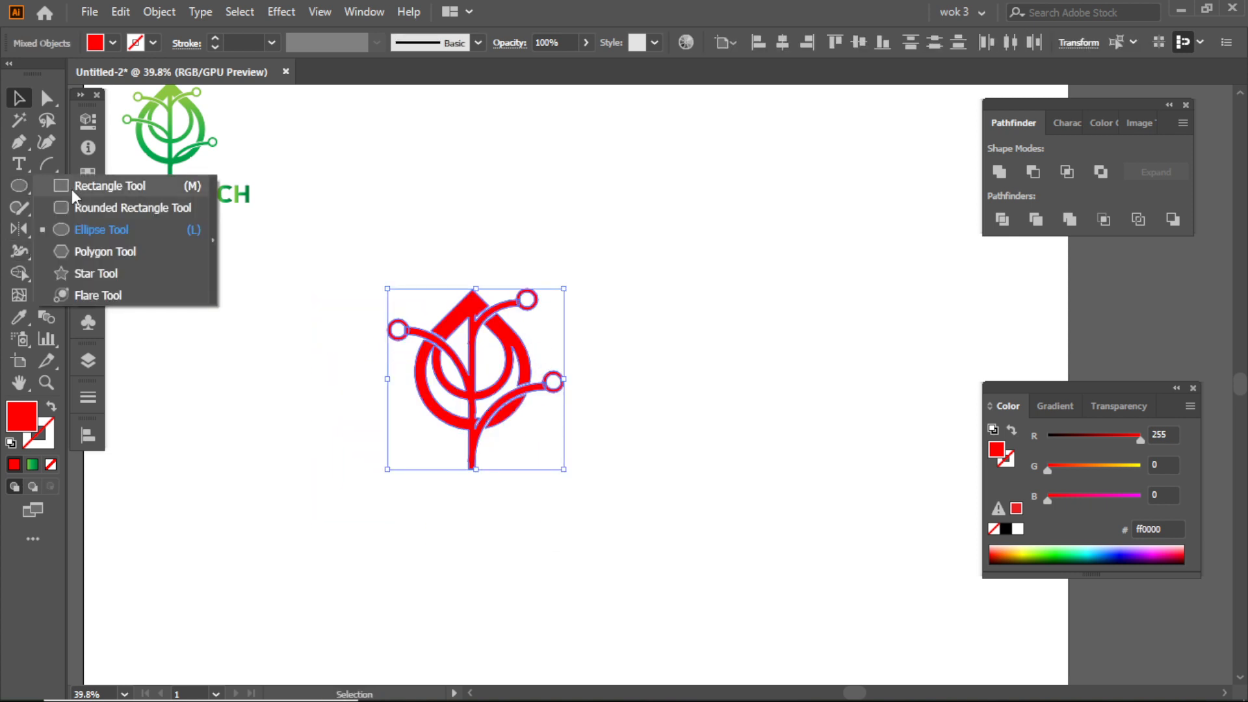
{"action": "left_click", "coordinate": [72, 180]}
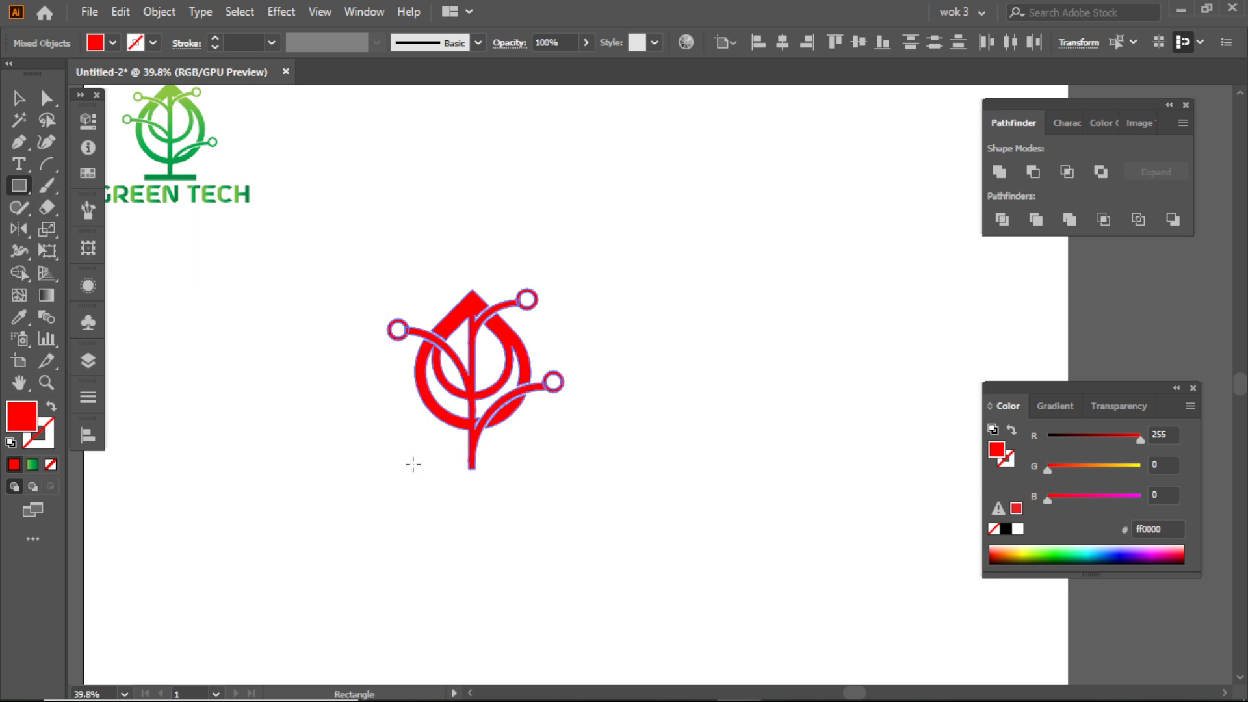
{"action": "left_click_drag", "start_coordinate": [405, 469], "coordinate": [543, 479]}
{"action": "key", "text": "shift+Up"}
{"action": "key", "text": "shift+Up"}
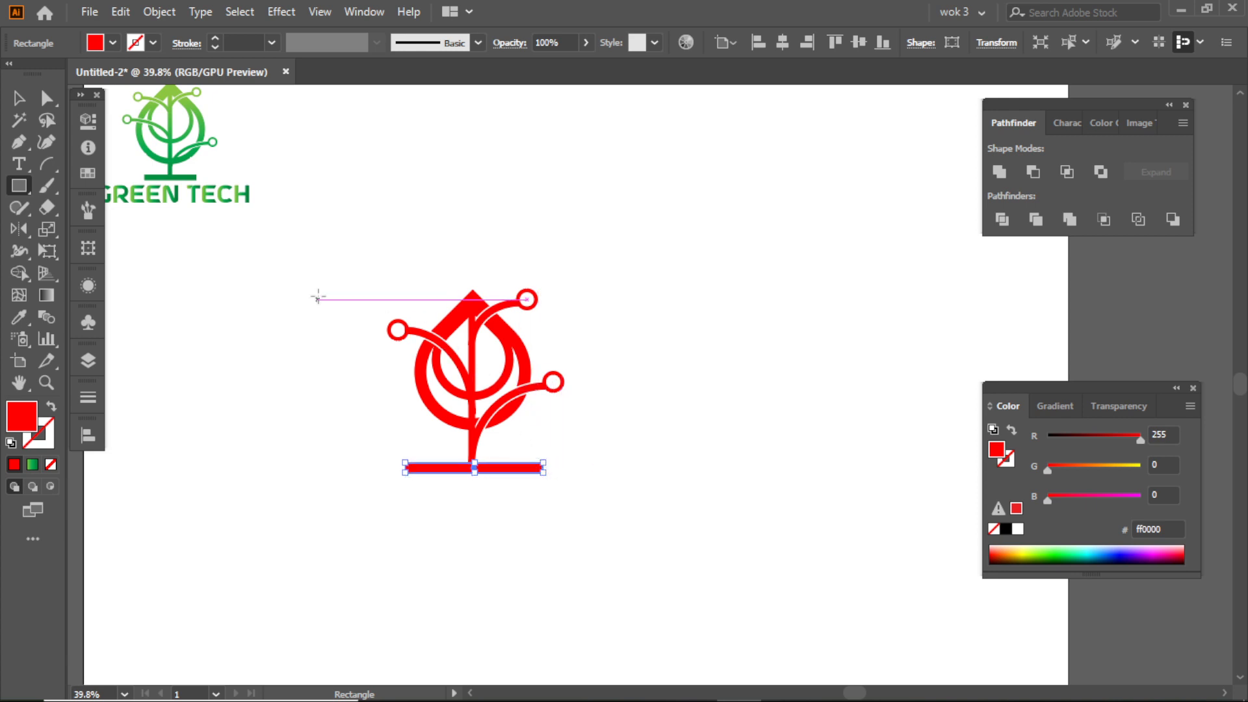
Enlarge the tree and its base bar together and reposition them on the artboard
{"action": "left_click", "coordinate": [19, 99]}
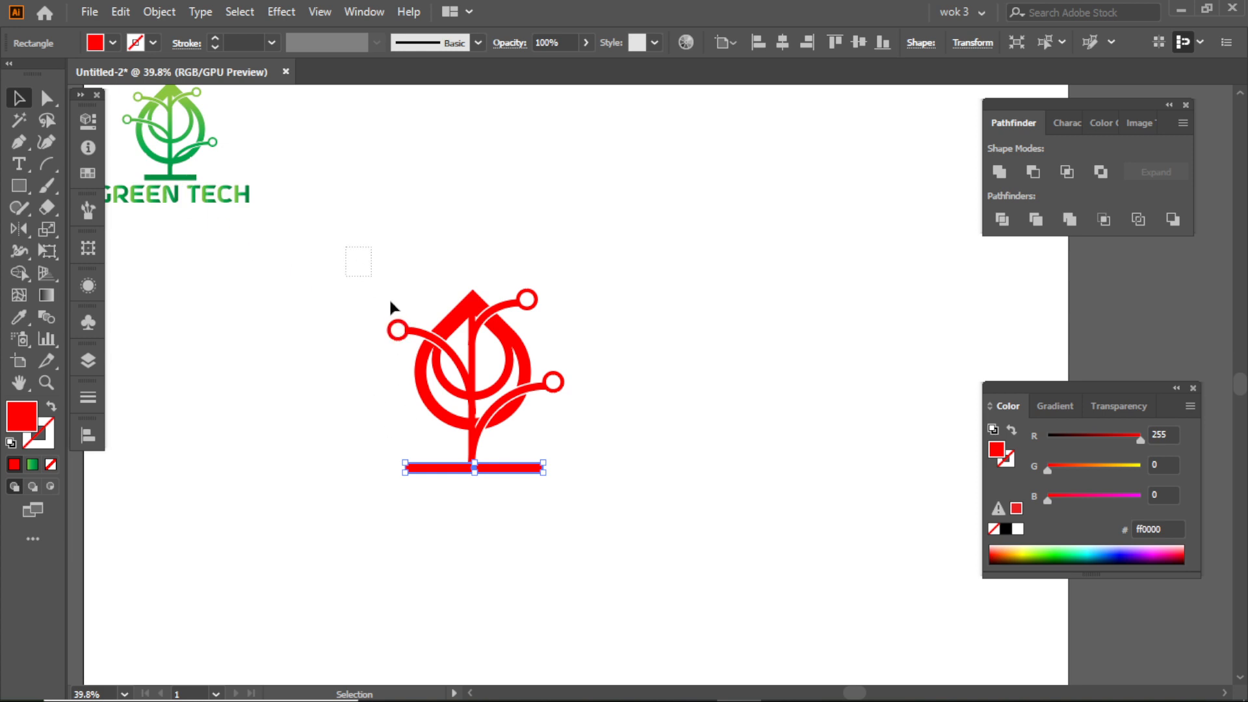
{"action": "left_click_drag", "start_coordinate": [390, 306], "coordinate": [594, 451]}
{"action": "left_click_drag", "start_coordinate": [563, 380], "coordinate": [595, 389]}
{"action": "left_click_drag", "start_coordinate": [524, 438], "coordinate": [562, 408]}
{"action": "key", "text": "ctrl+space"}
Place a line of placeholder text below the base bar and enlarge it to about 91 pt
{"action": "left_click", "coordinate": [20, 165]}
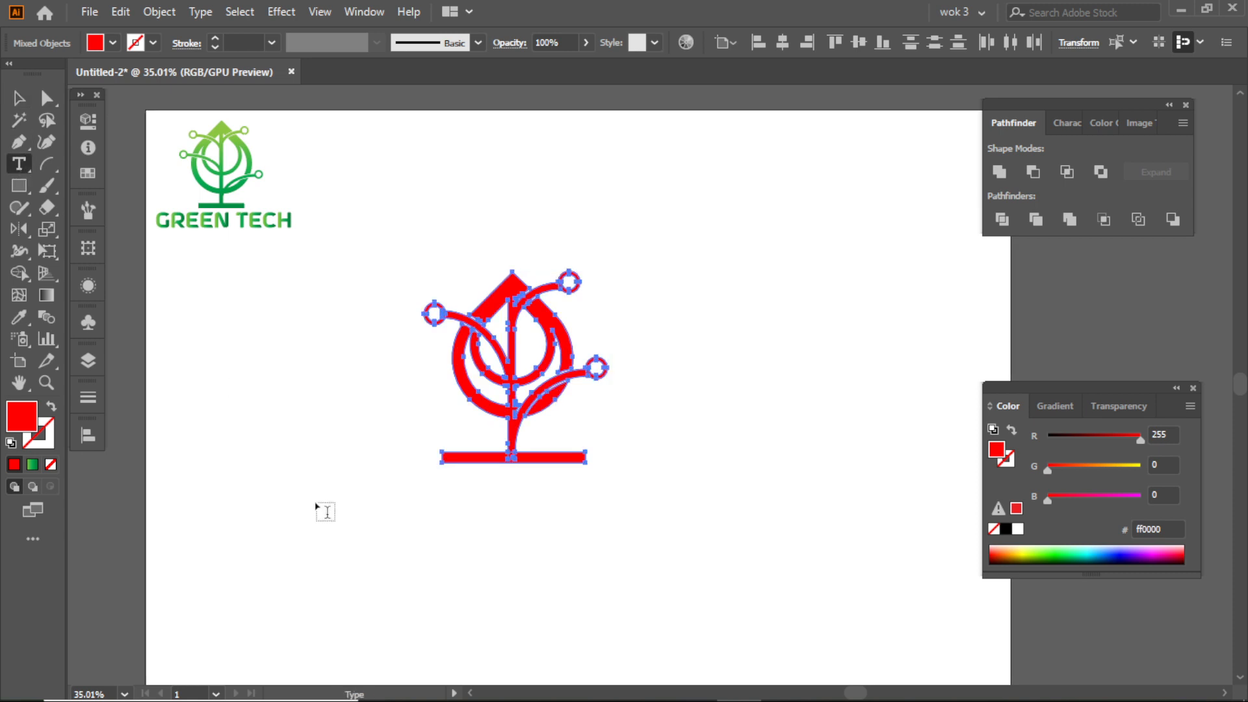
{"action": "left_click", "coordinate": [383, 531]}
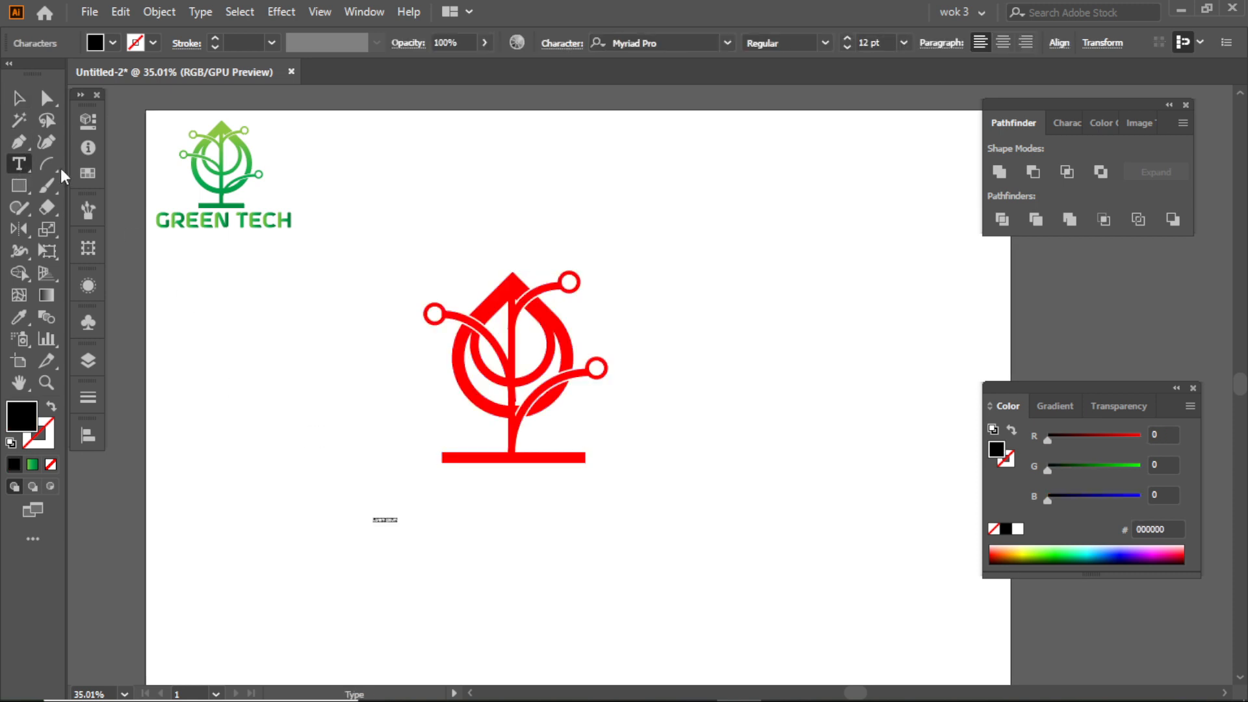
{"action": "left_click", "coordinate": [18, 97]}
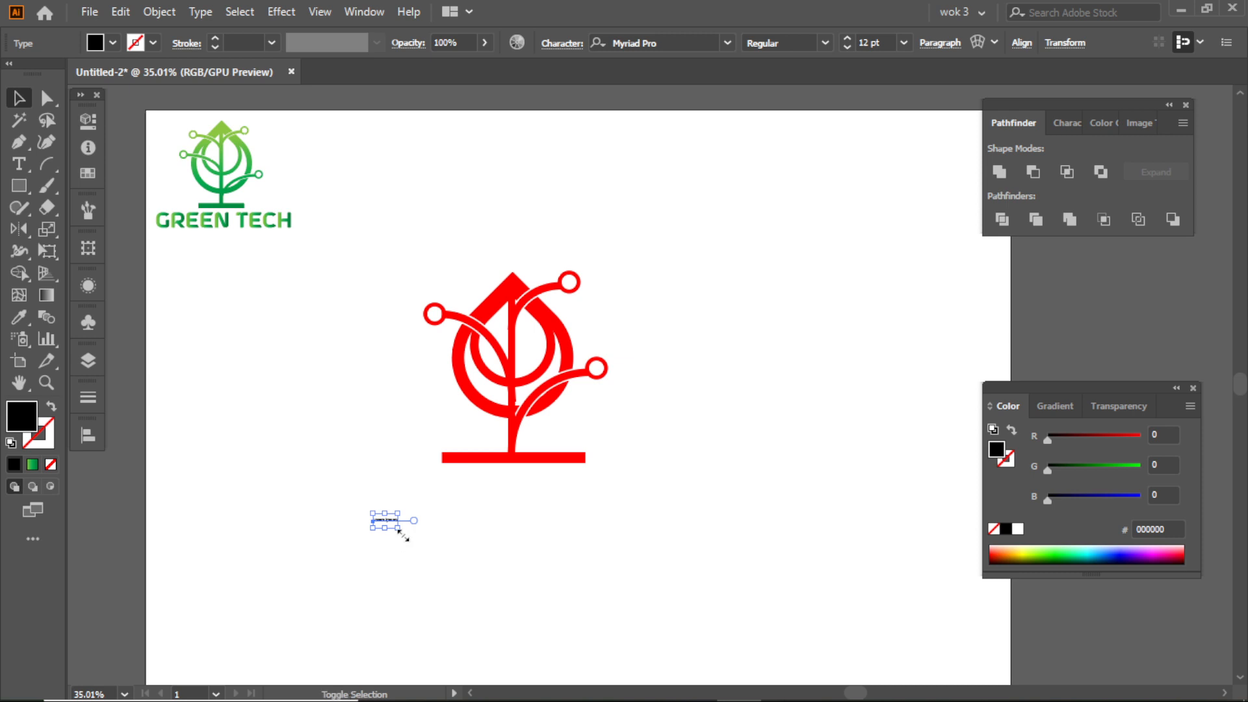
{"action": "left_click_drag", "start_coordinate": [399, 532], "coordinate": [557, 552]}
Replace the placeholder text below the tree with "green tech"
{"action": "key", "text": "t"}
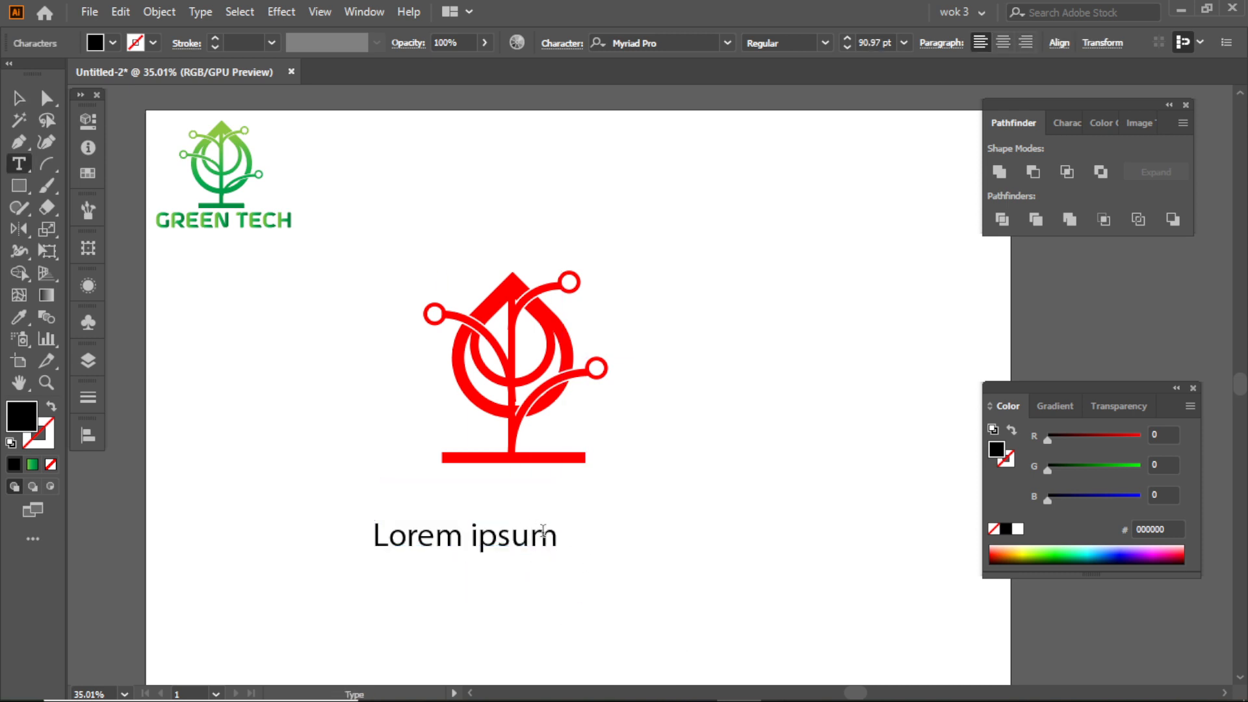
{"action": "triple_click", "coordinate": [547, 534]}
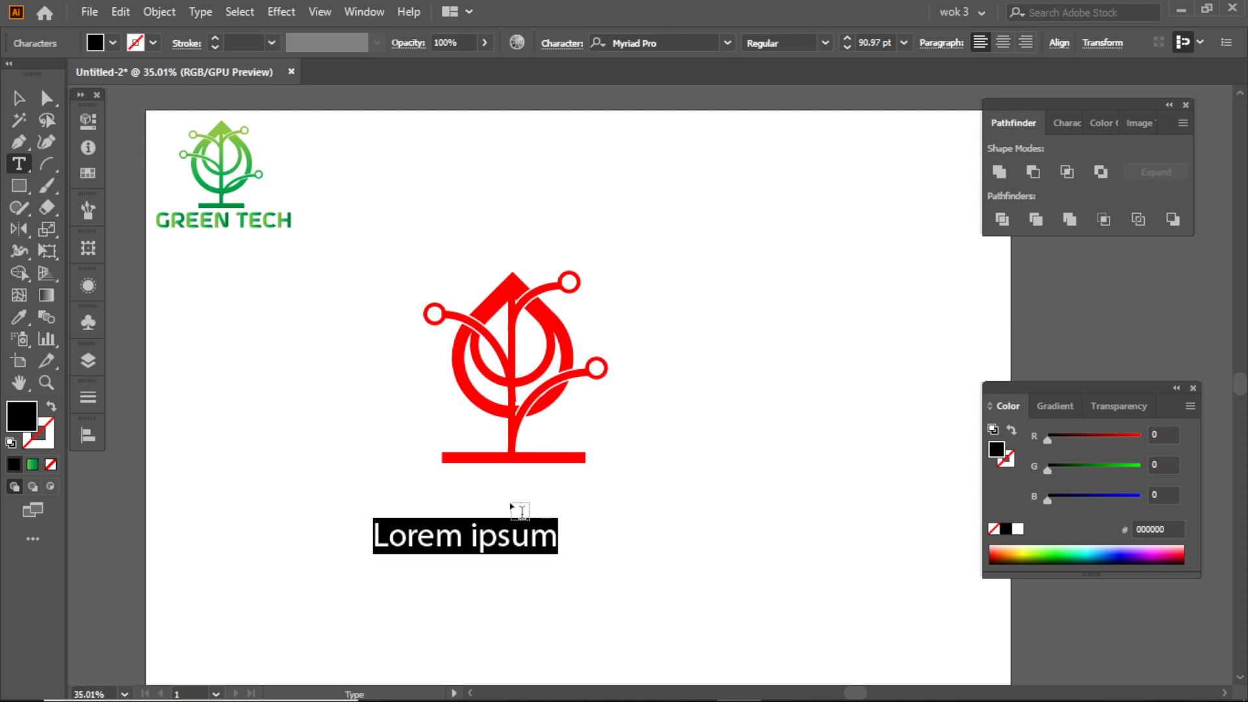
{"action": "type", "text": "gree"}
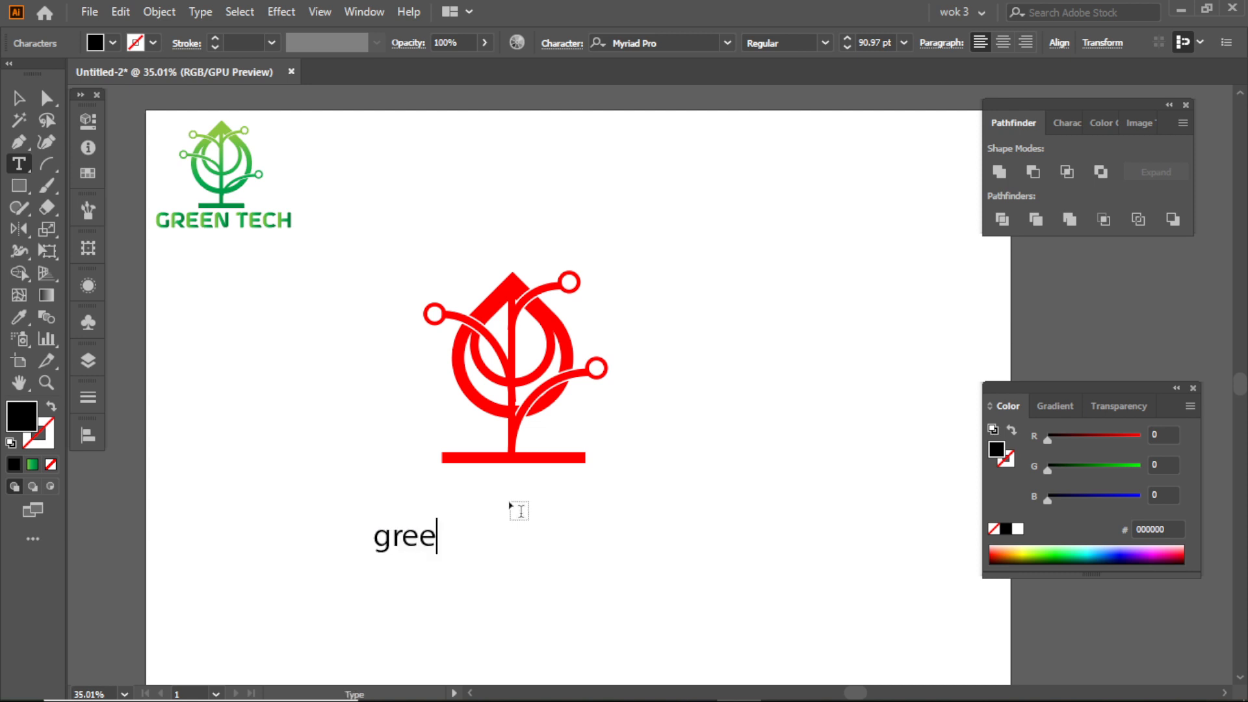
{"action": "type", "text": "n tech"}
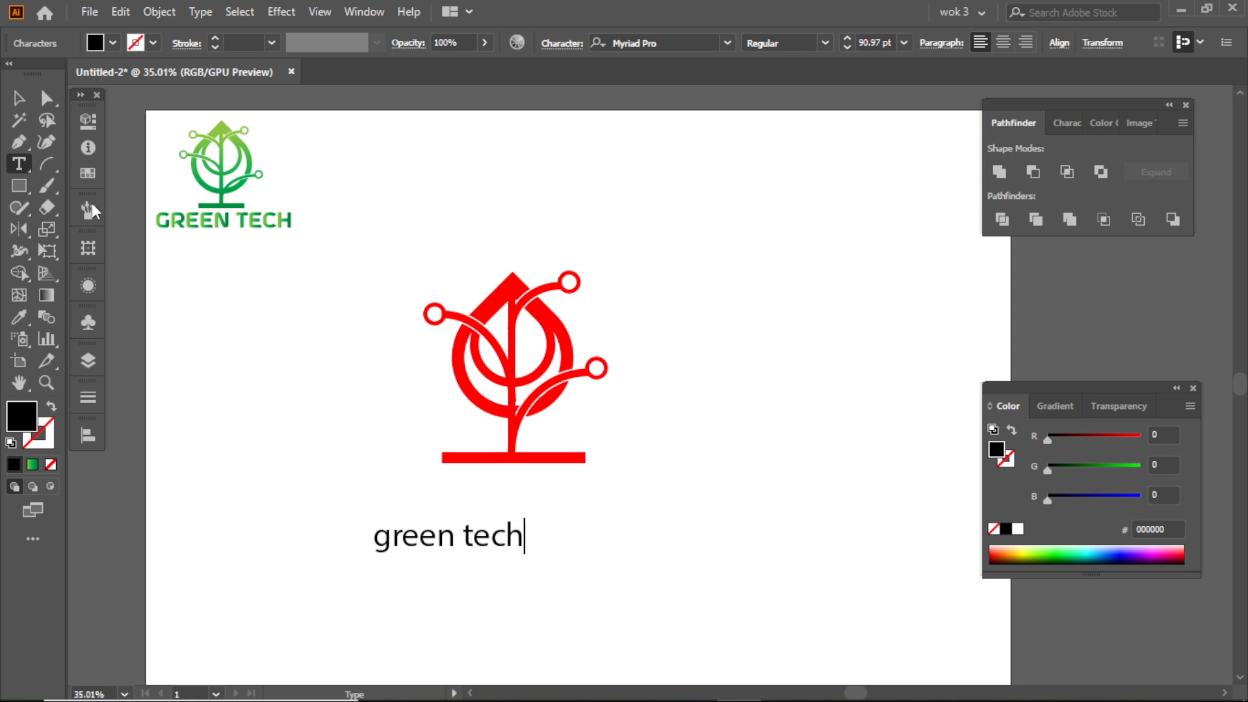
{"action": "key", "text": "Escape"}
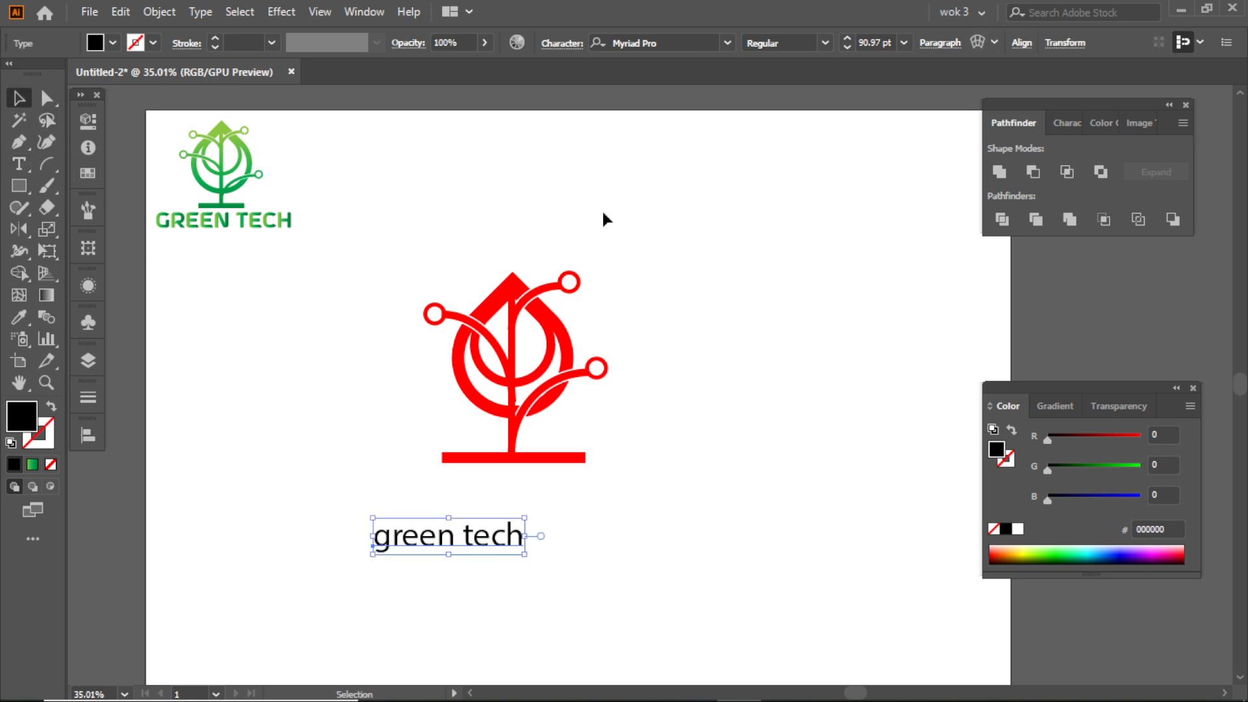
Set the font of the "green tech" text to Astro Space
{"action": "left_click", "coordinate": [1064, 122]}
{"action": "left_click", "coordinate": [697, 36]}
{"action": "type", "text": "a"}
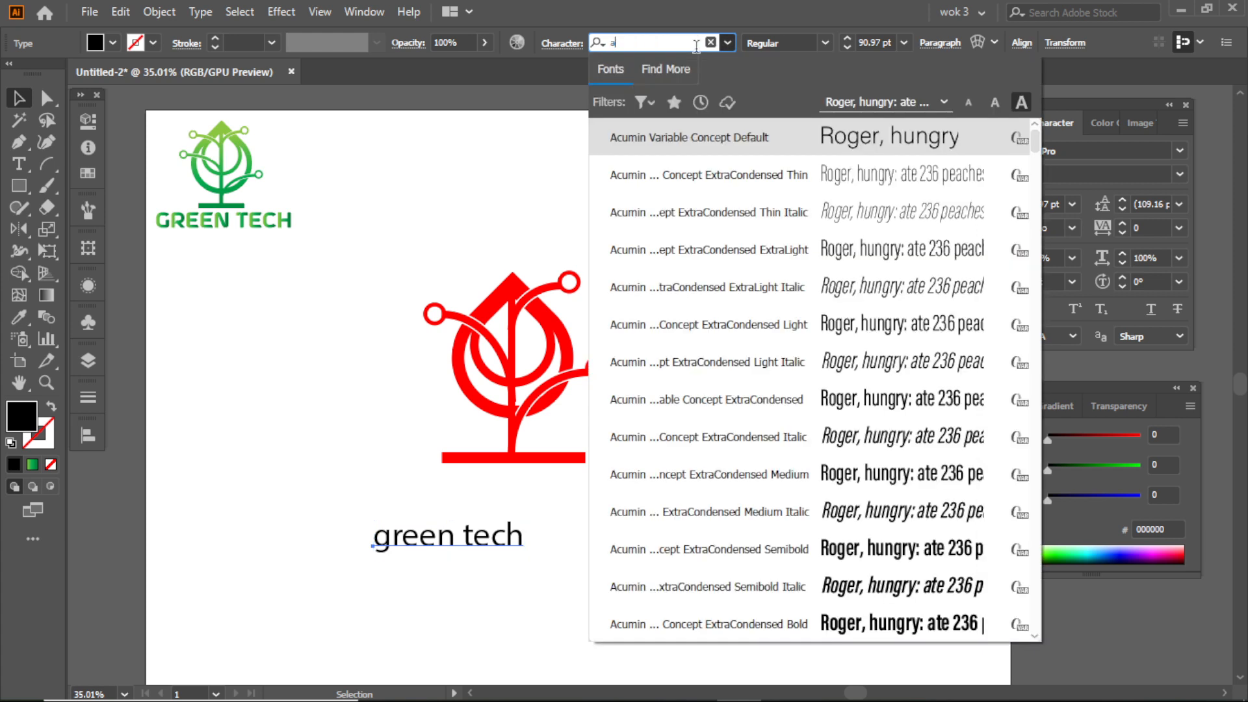
{"action": "type", "text": "st"}
{"action": "key", "text": "Return"}
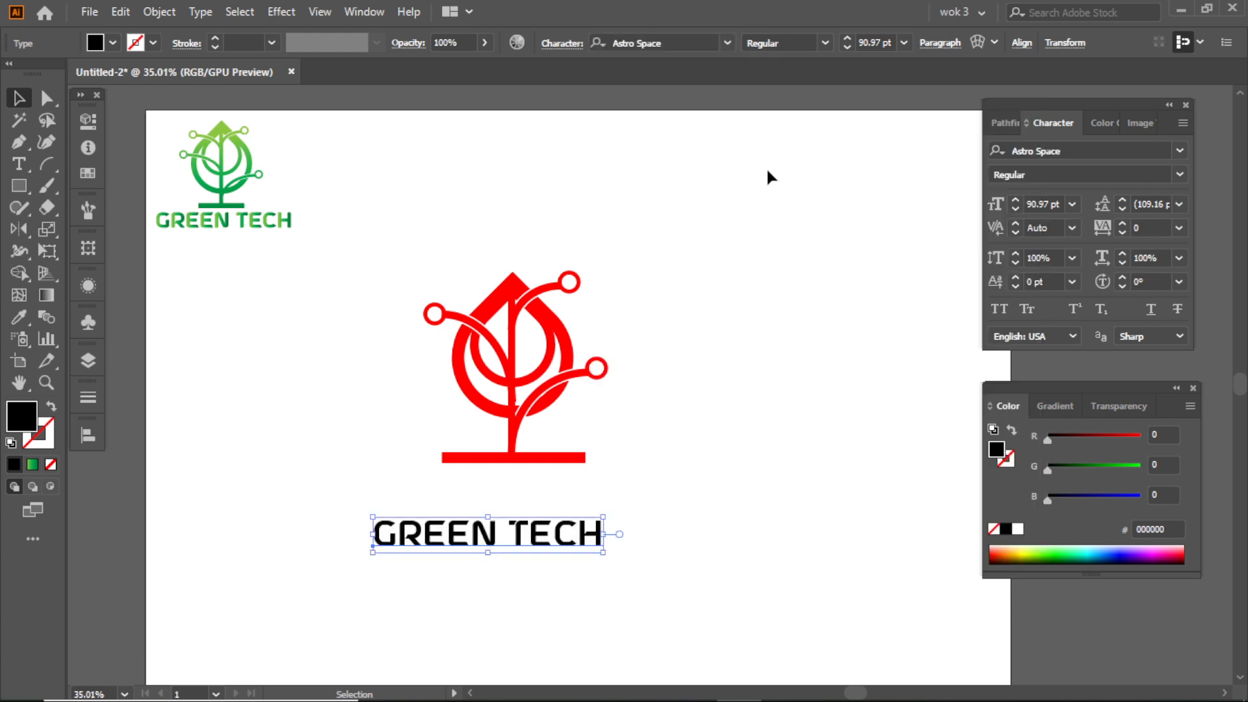
Expand the GREEN TECH text's object and fill into shapes, and fit it slightly larger just beneath the base bar
{"action": "double_click", "coordinate": [533, 543]}
{"action": "left_click", "coordinate": [22, 99]}
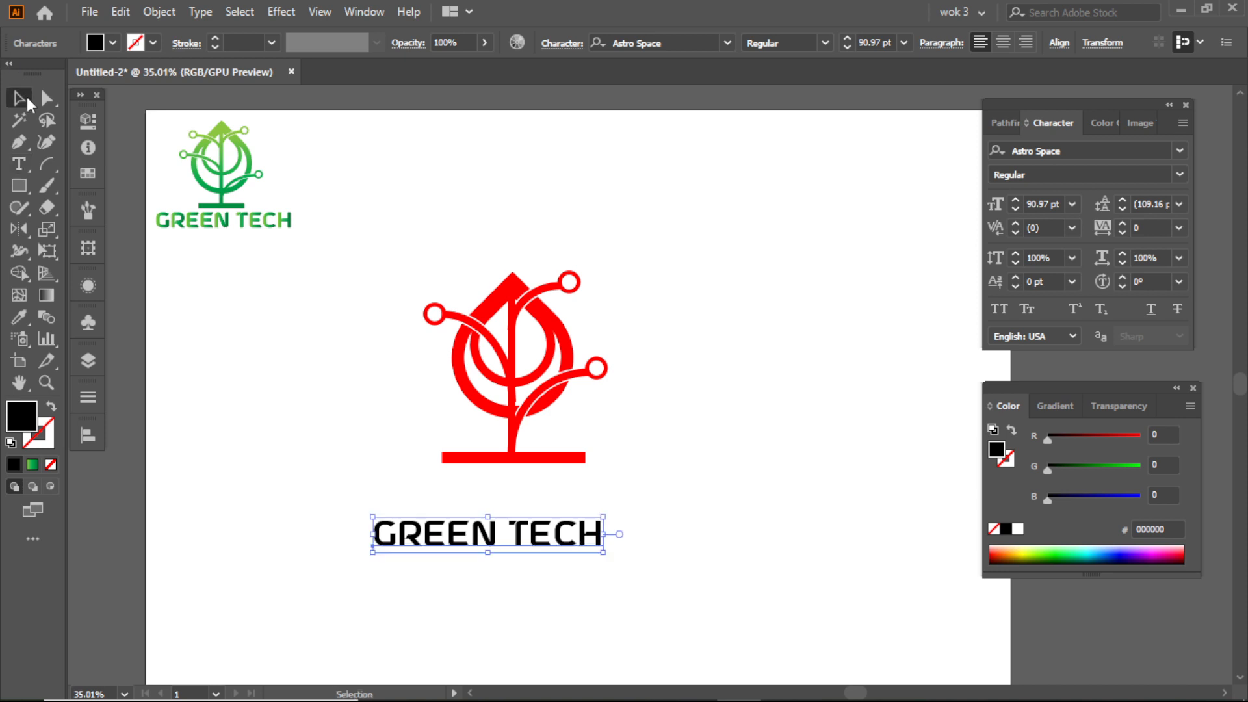
{"action": "left_click", "coordinate": [163, 12]}
{"action": "left_click", "coordinate": [250, 223]}
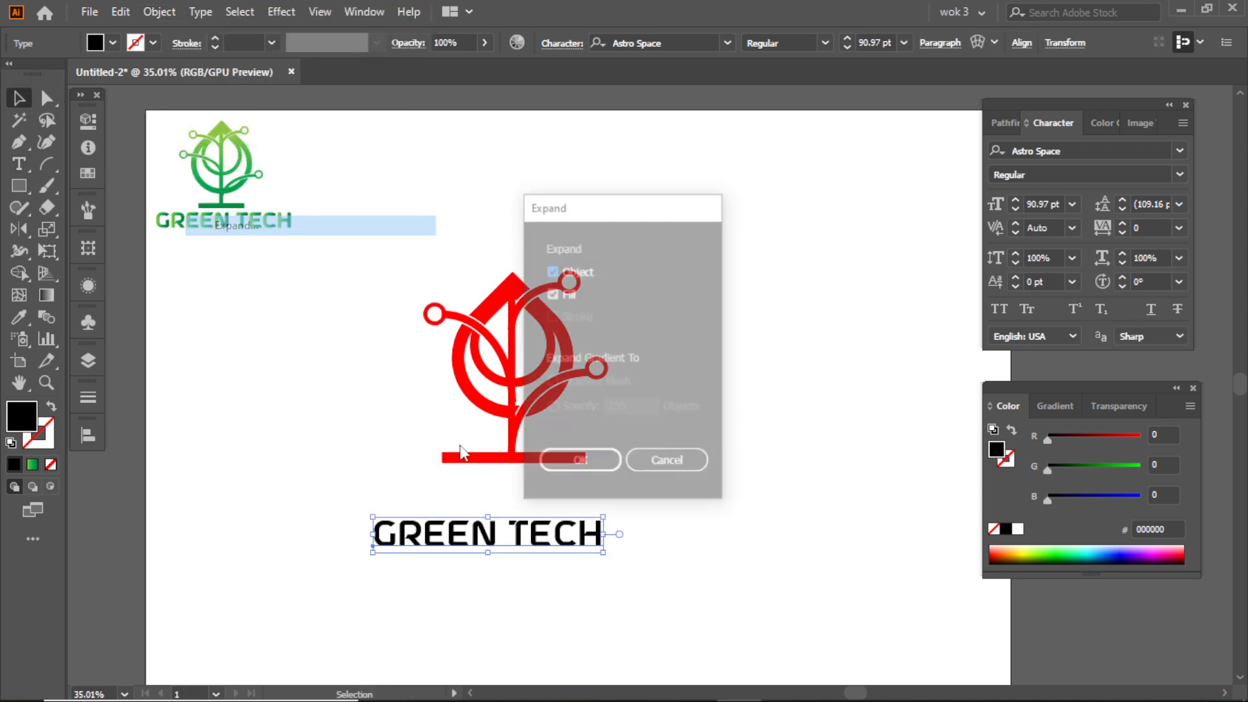
{"action": "left_click", "coordinate": [563, 465]}
{"action": "left_click_drag", "start_coordinate": [582, 545], "coordinate": [646, 494]}
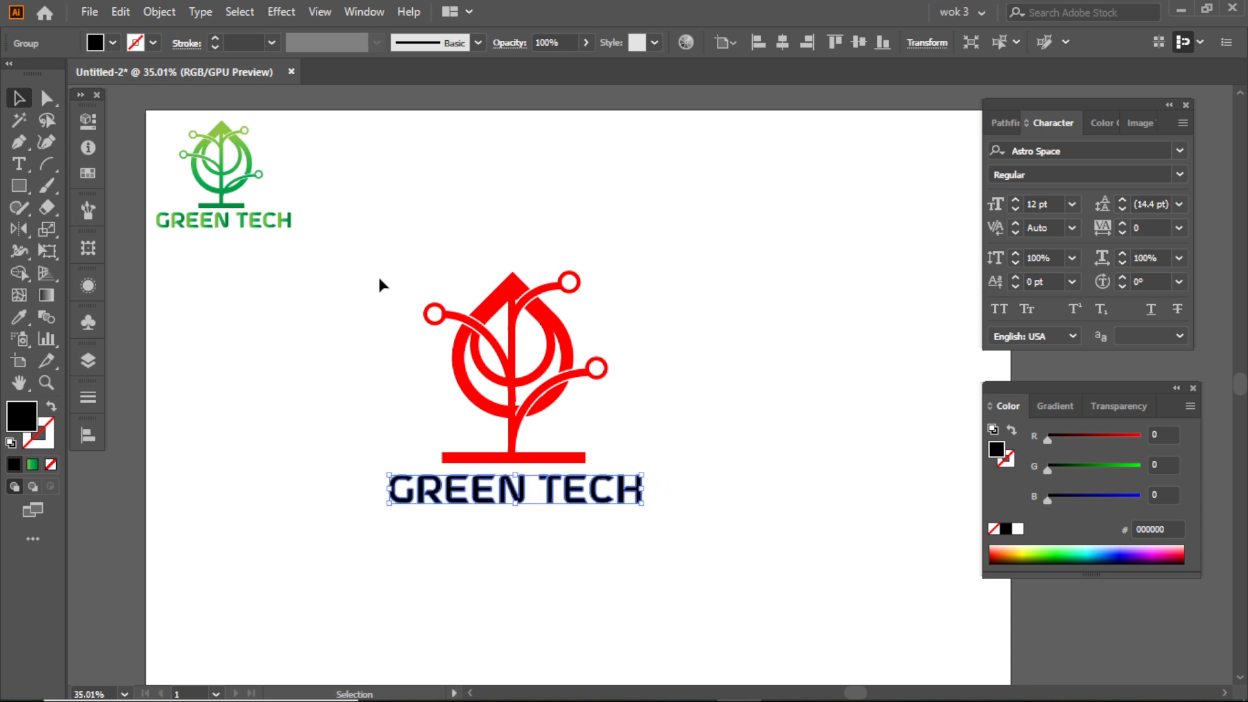
Select the tree, base bar and GREEN TECH lettering together and unite them into one shape group
{"action": "left_click_drag", "start_coordinate": [719, 567], "coordinate": [720, 569]}
{"action": "left_click", "coordinate": [1005, 122]}
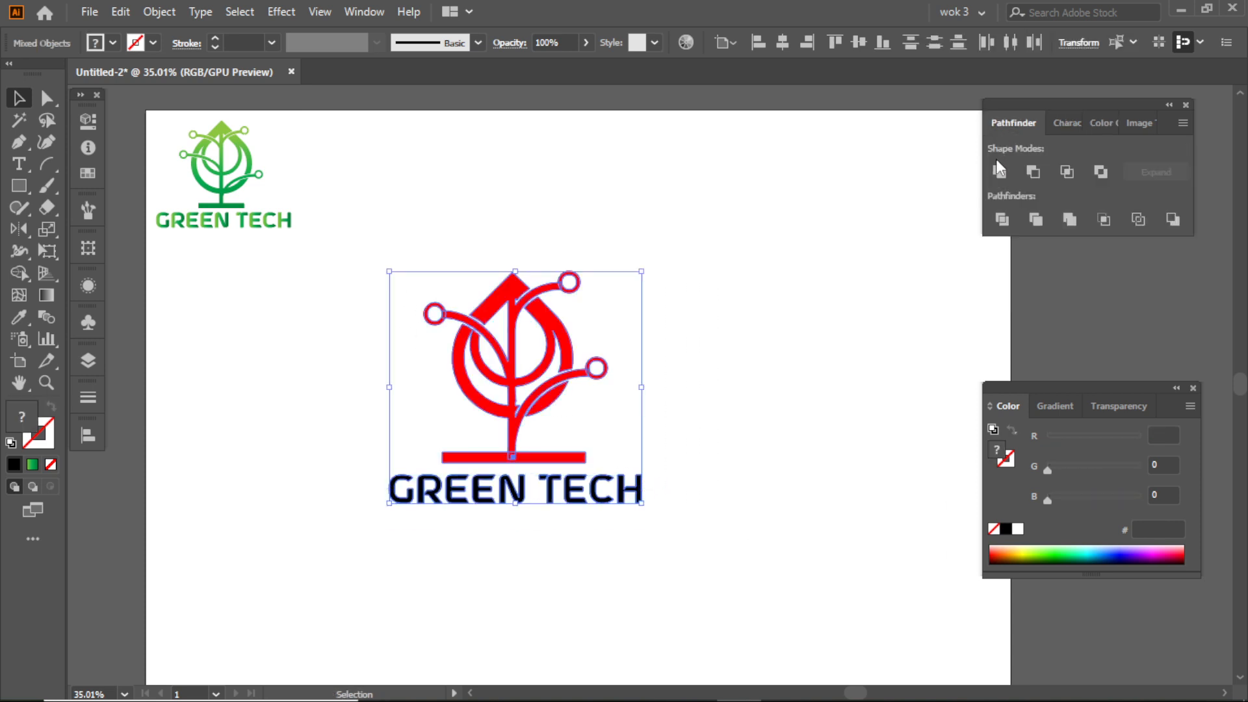
{"action": "left_click", "coordinate": [999, 171]}
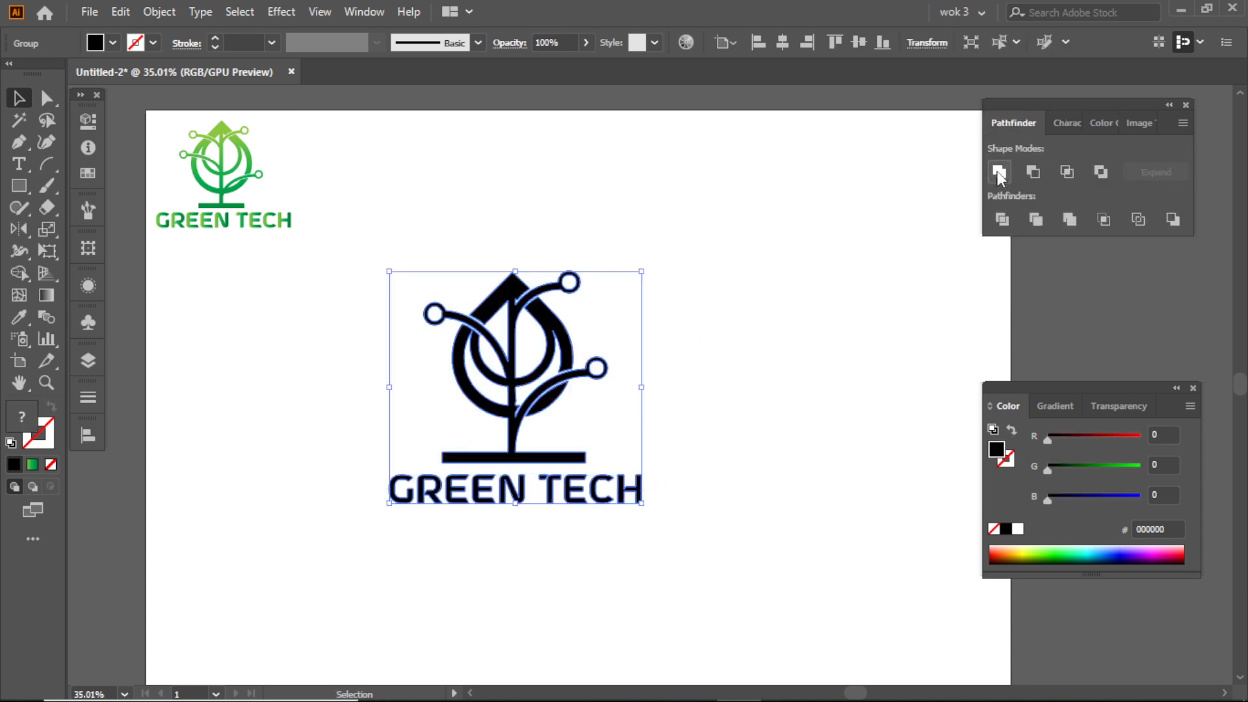
Apply the green gradient sampled from the small reference logo to the united logo
{"action": "left_click", "coordinate": [19, 322]}
{"action": "left_click", "coordinate": [254, 183]}
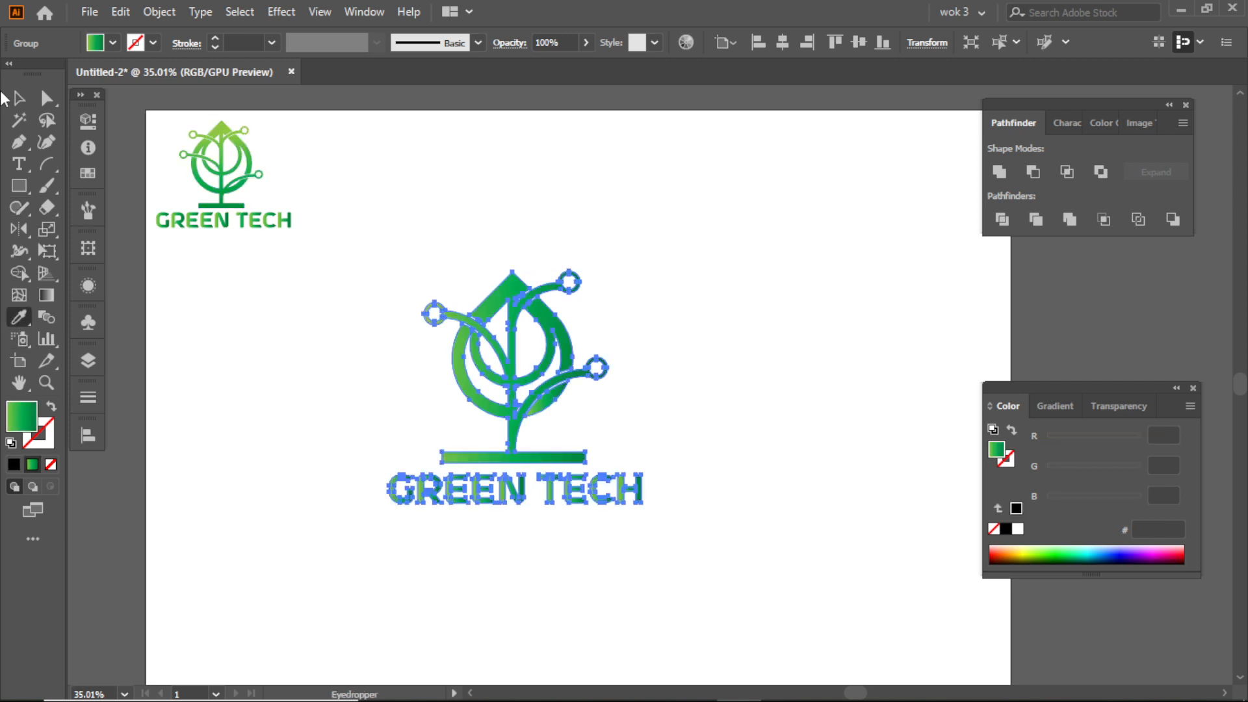
{"action": "left_click", "coordinate": [19, 98]}
{"action": "left_click", "coordinate": [481, 209]}
Redirect the logo's gradient vertically, from the drop's tip down to the GREEN TECH lettering
{"action": "left_click_drag", "start_coordinate": [407, 222], "coordinate": [676, 557]}
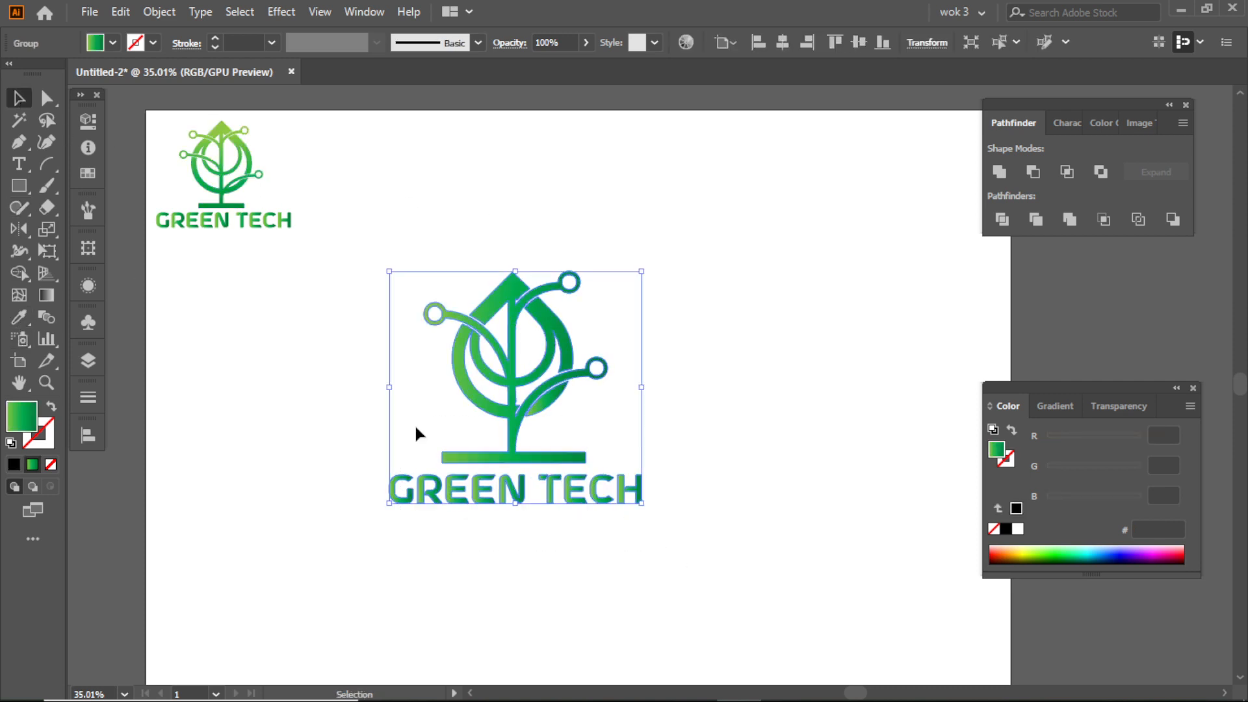
{"action": "left_click", "coordinate": [47, 296]}
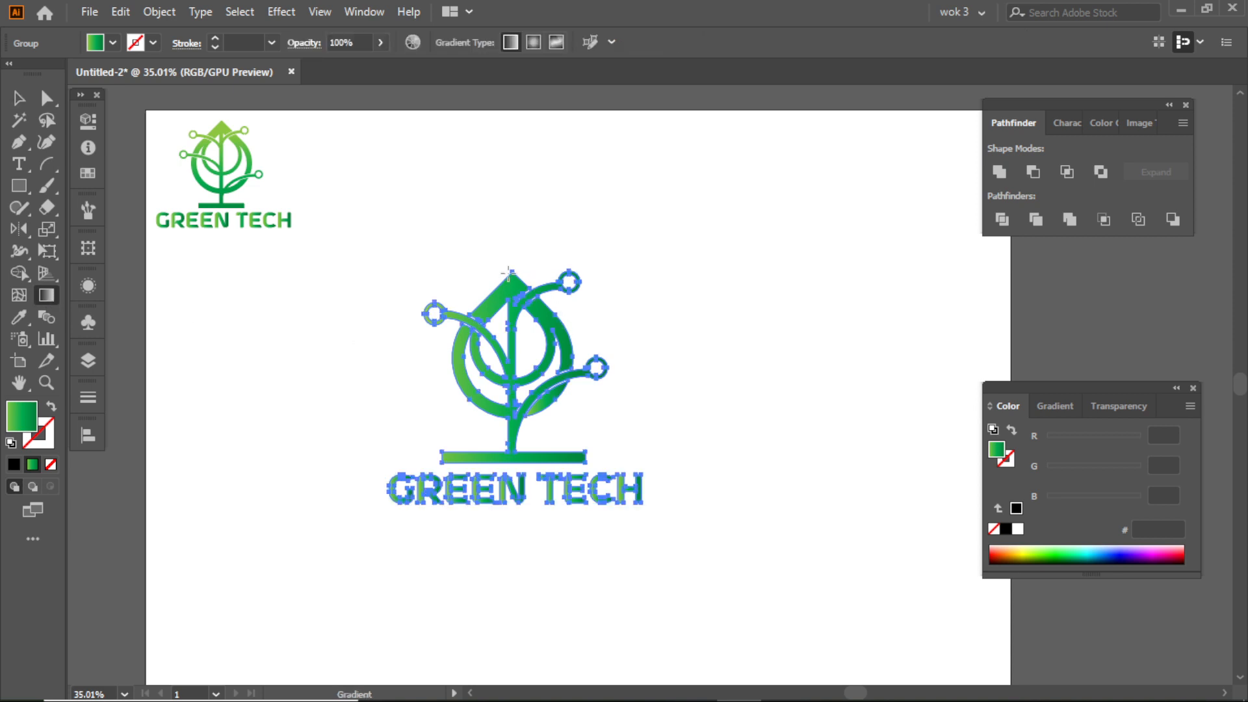
{"action": "left_click_drag", "start_coordinate": [509, 273], "coordinate": [514, 484]}
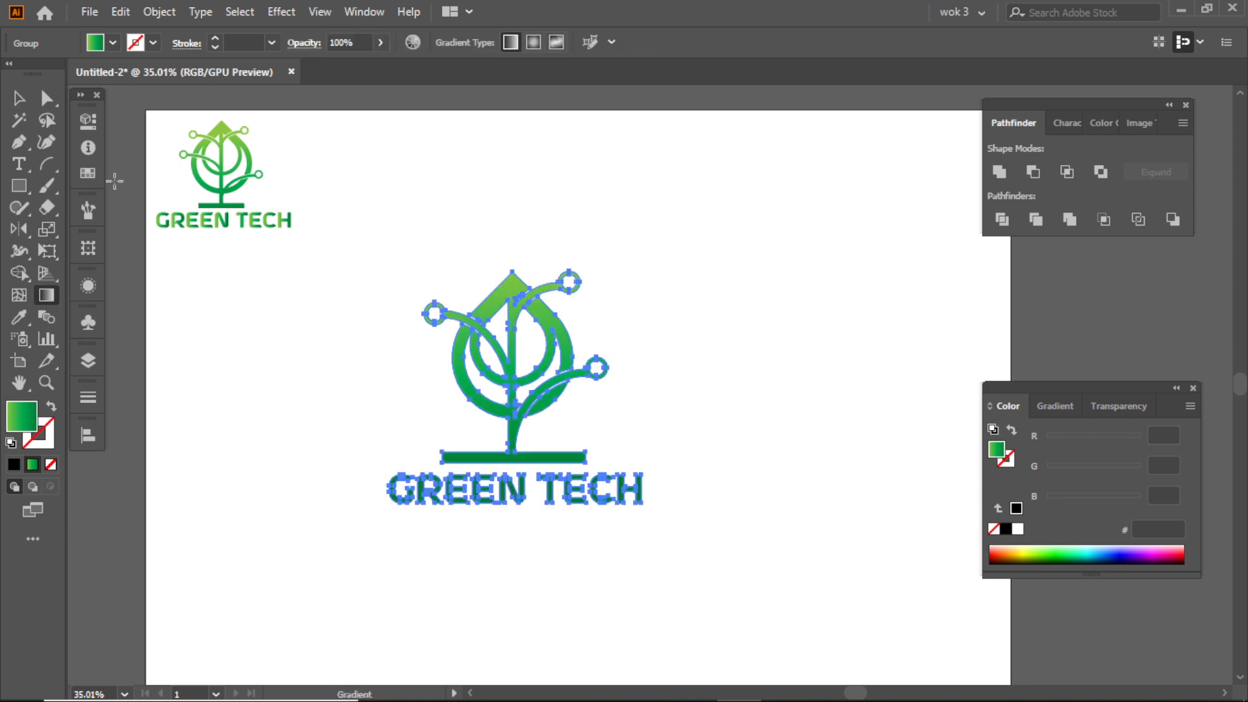
{"action": "left_click", "coordinate": [19, 98]}
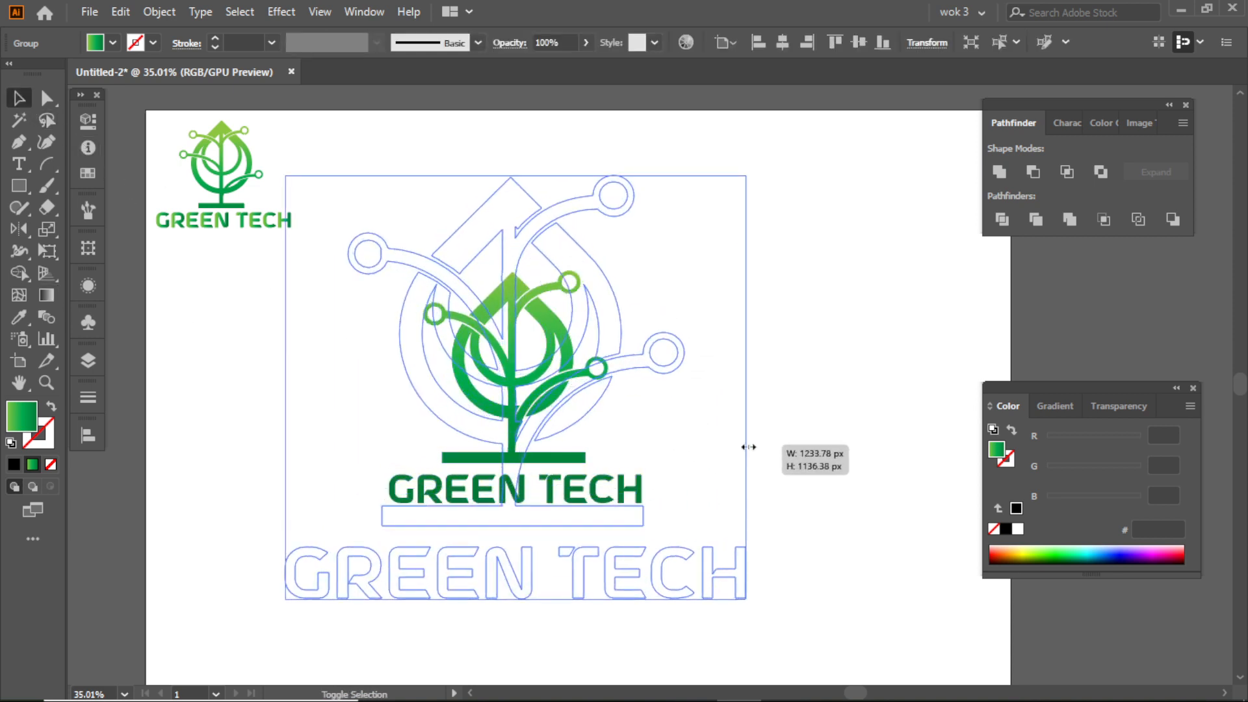